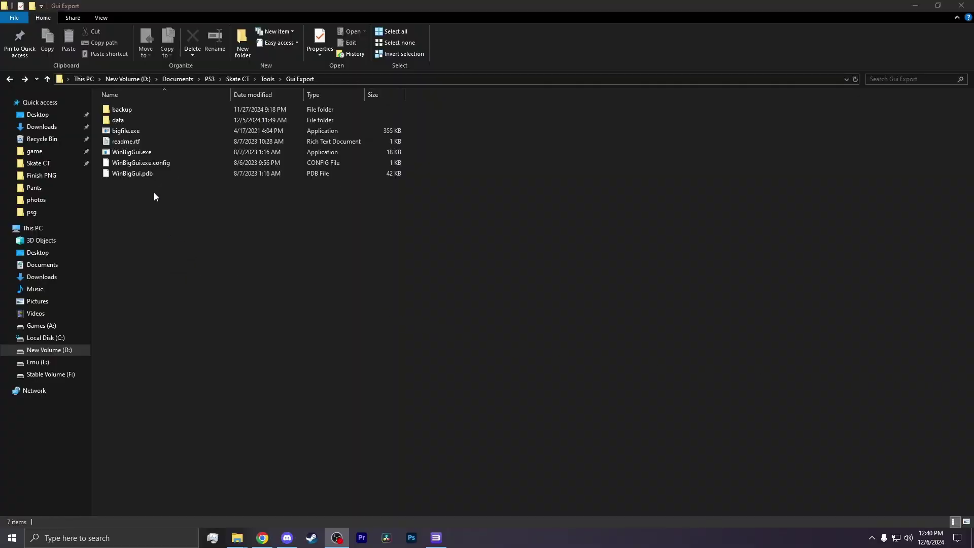
- Launch WinBigGui.exe from the Gui Export folder and move its window clear of the file list
{"action": "double_click", "coordinate": [135, 153]}
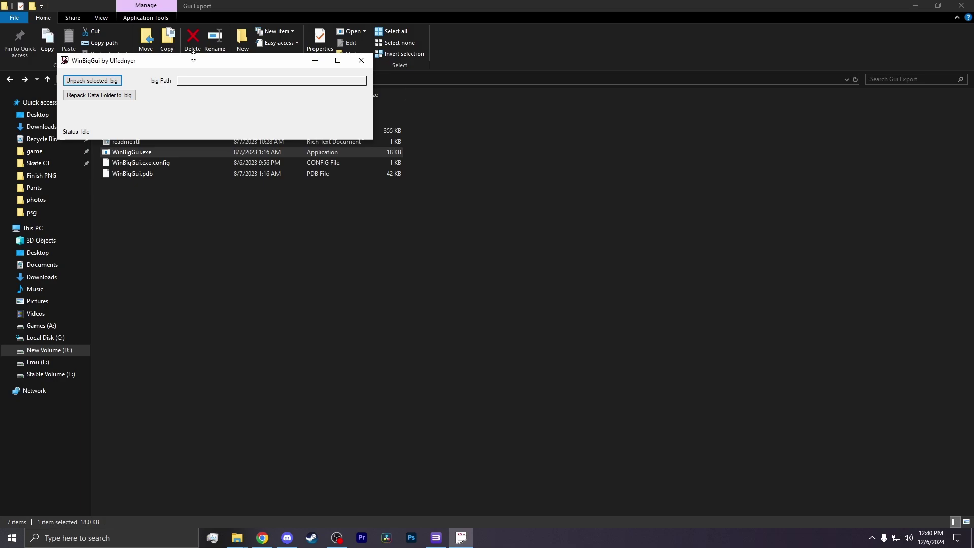
{"action": "left_click_drag", "start_coordinate": [334, 78], "coordinate": [334, 71]}
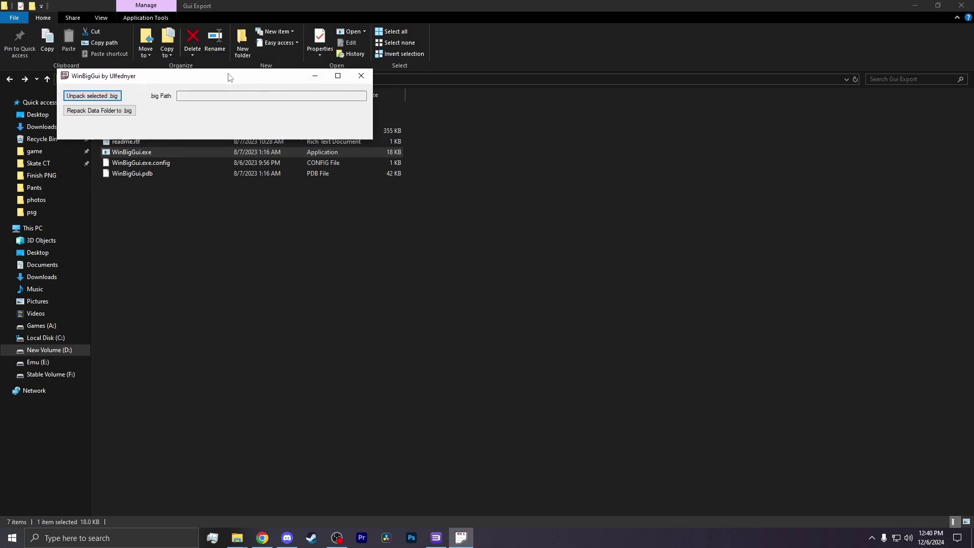
{"action": "left_click_drag", "start_coordinate": [228, 76], "coordinate": [425, 178]}
- Unpack worldDIST_University.big from the data\content folder under USRDIR of the Skate_3_BLUS Modded game
{"action": "left_click", "coordinate": [274, 198]}
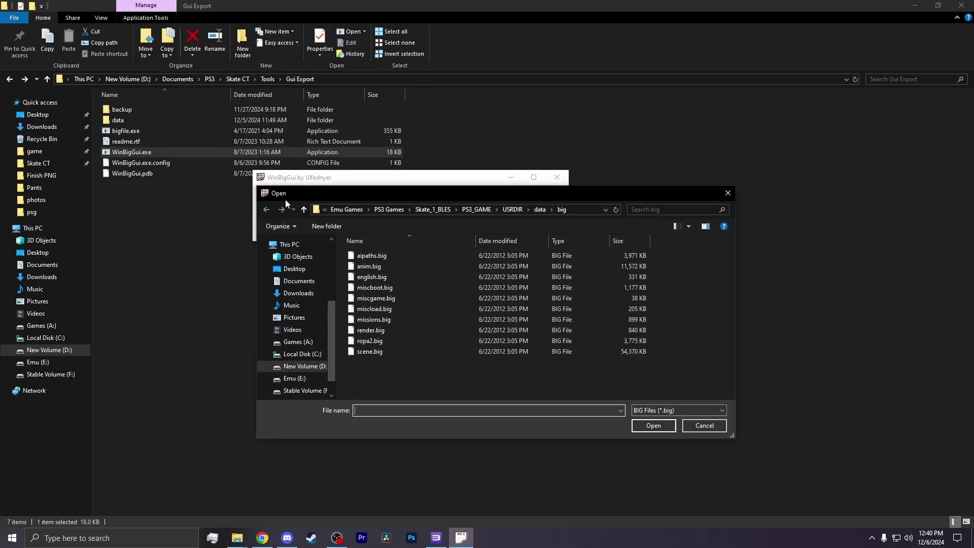
{"action": "left_click", "coordinate": [389, 209]}
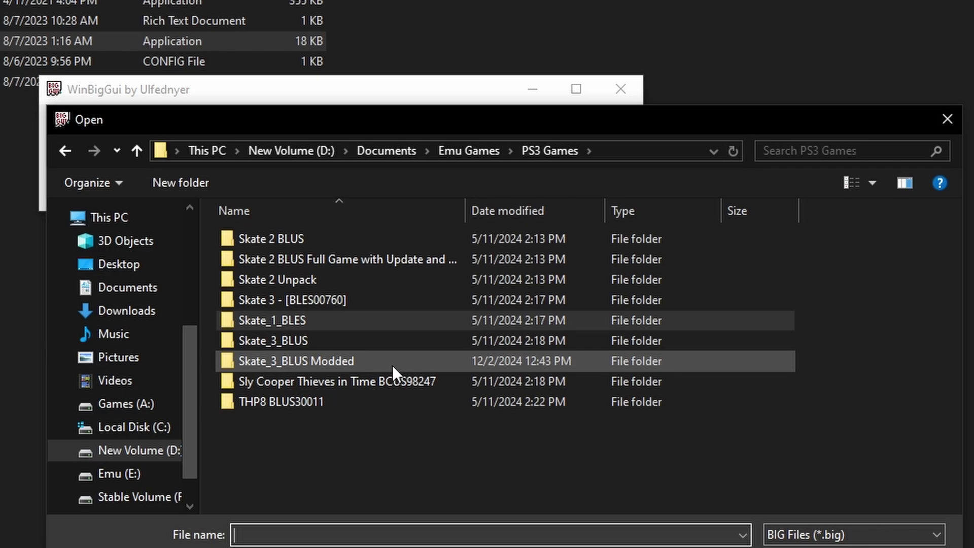
{"action": "double_click", "coordinate": [443, 321]}
{"action": "double_click", "coordinate": [340, 175]}
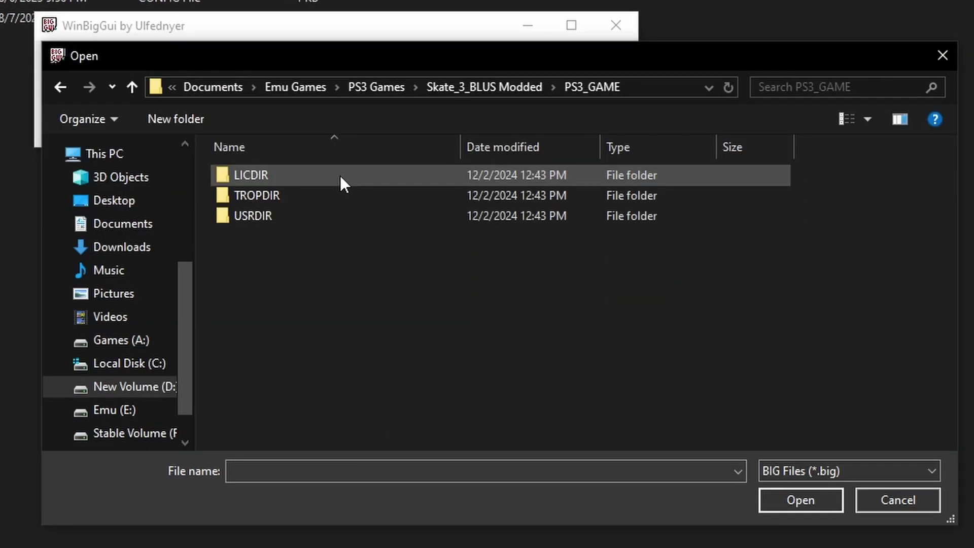
{"action": "double_click", "coordinate": [342, 218]}
{"action": "double_click", "coordinate": [338, 178]}
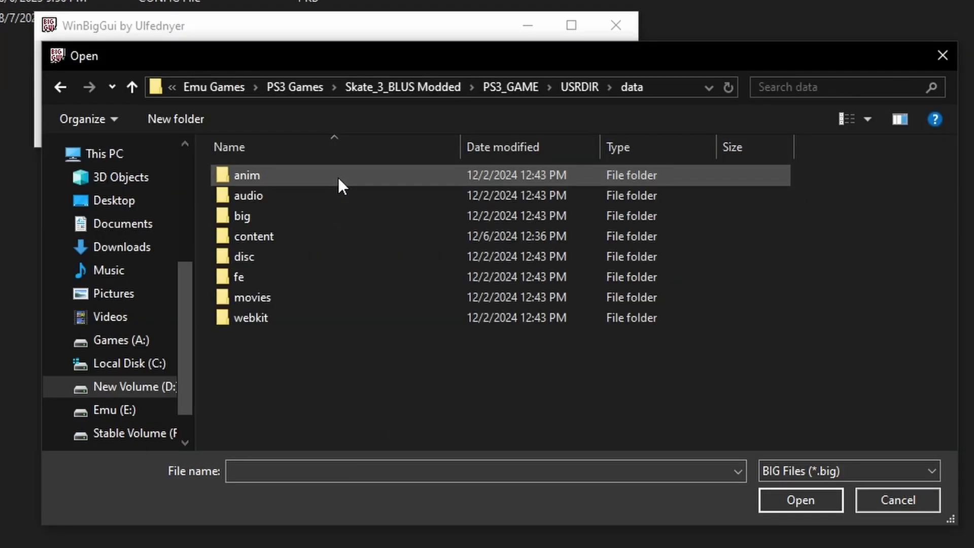
{"action": "double_click", "coordinate": [354, 234]}
{"action": "scroll", "coordinate": [357, 234], "scroll_direction": "down", "scroll_amount": 3}
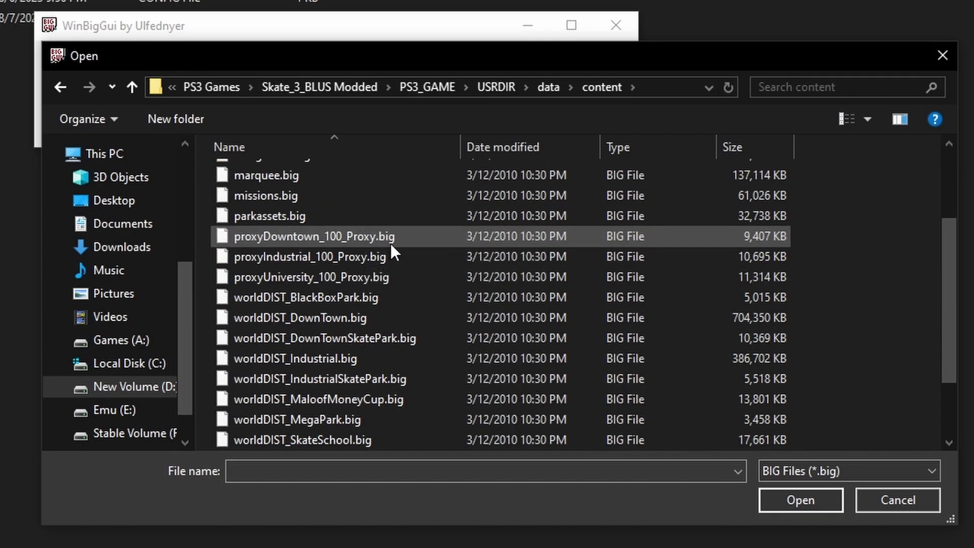
{"action": "scroll", "coordinate": [390, 244], "scroll_direction": "down", "scroll_amount": 1}
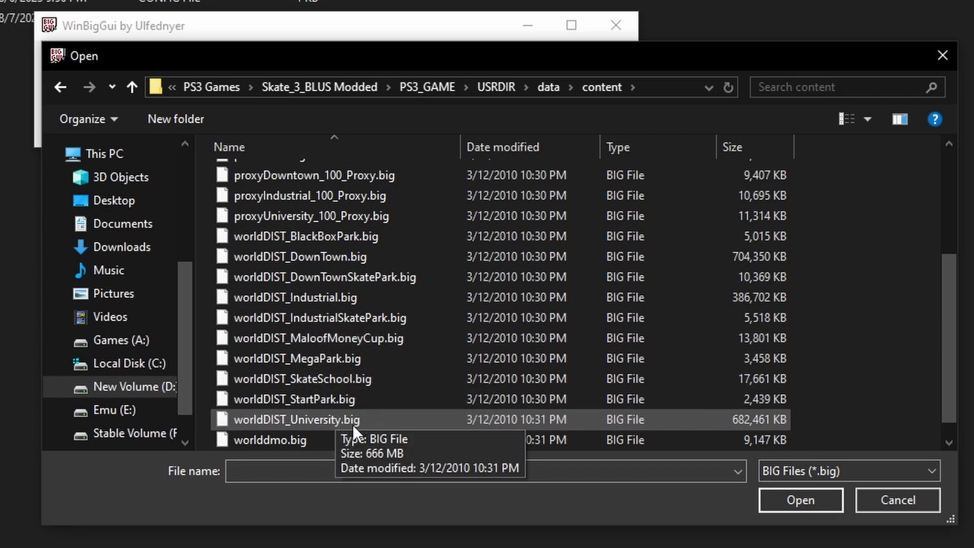
{"action": "left_click", "coordinate": [333, 420]}
{"action": "left_click", "coordinate": [801, 500]}
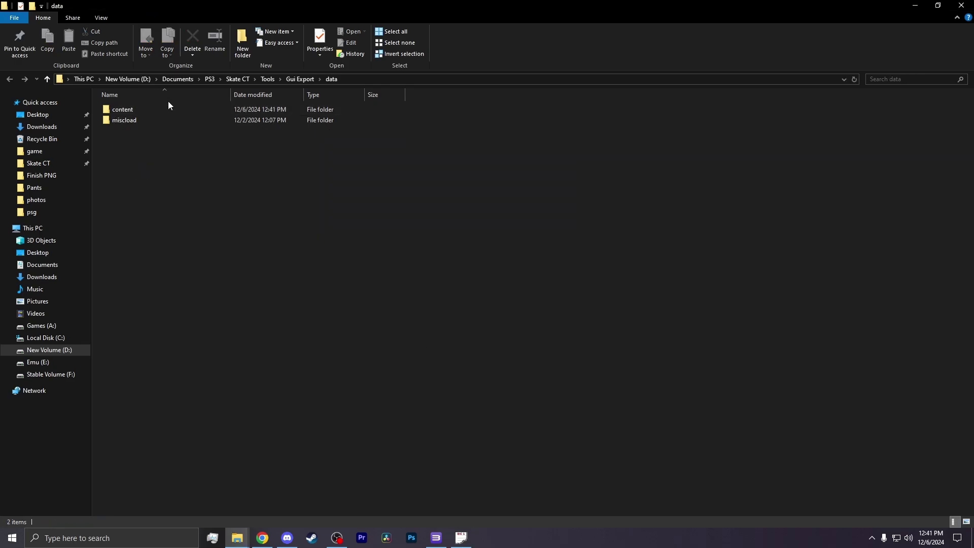
- Open the unpacked DIST_University folder under data\content\world\stream in the Gui Export folder
{"action": "double_click", "coordinate": [163, 108]}
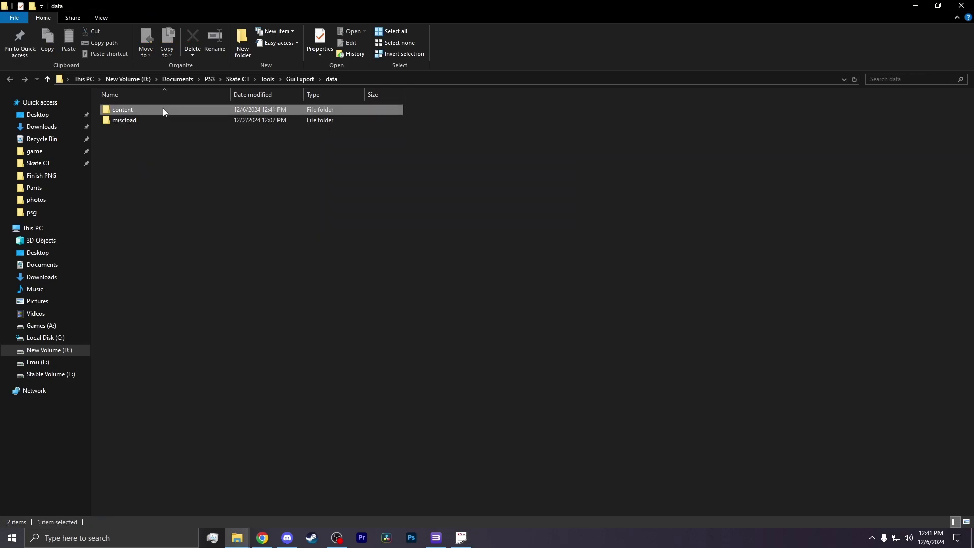
{"action": "left_click", "coordinate": [159, 110]}
{"action": "double_click", "coordinate": [159, 108]}
{"action": "double_click", "coordinate": [158, 109]}
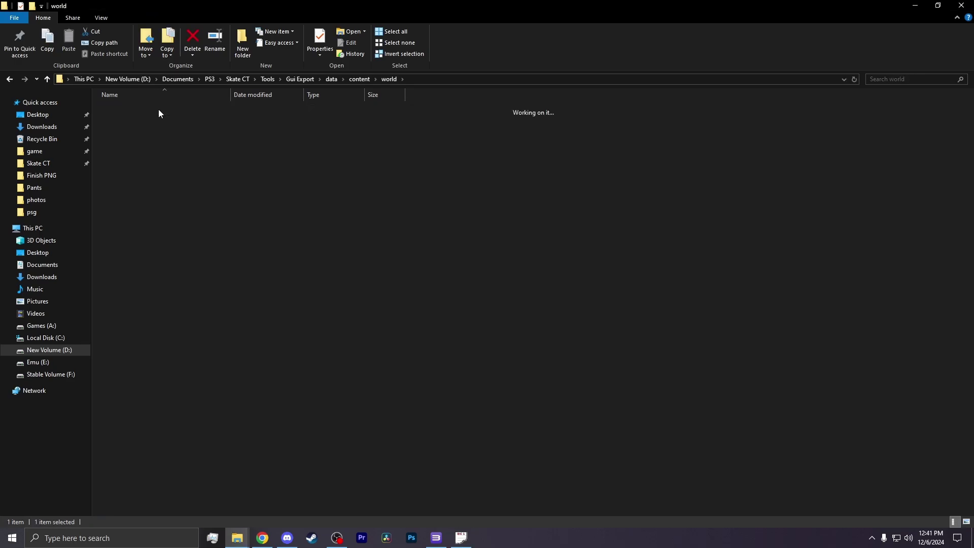
{"action": "left_click", "coordinate": [159, 108]}
{"action": "double_click", "coordinate": [158, 109]}
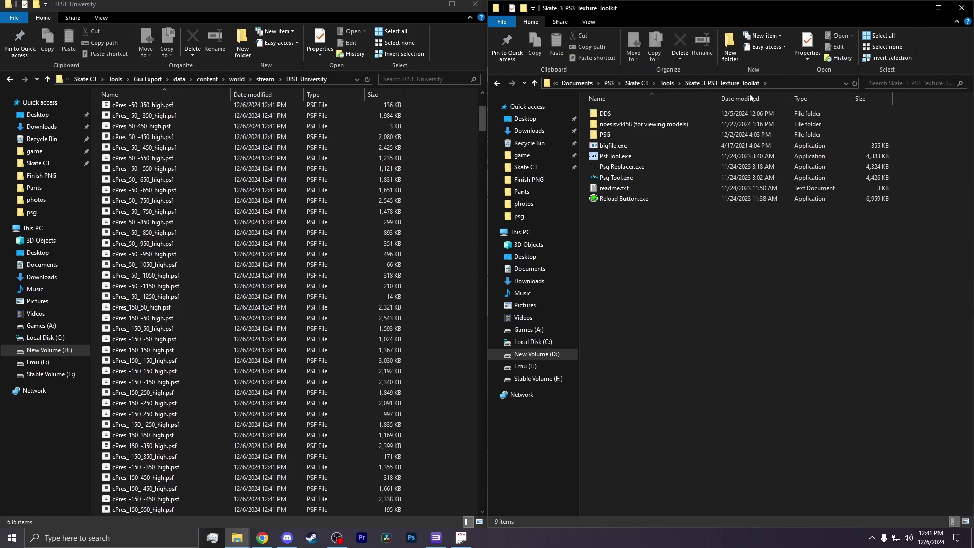
- Launch Psf Tool.exe from the texture toolkit and extract cPres_50_-250_high.psf with it
{"action": "double_click", "coordinate": [650, 157]}
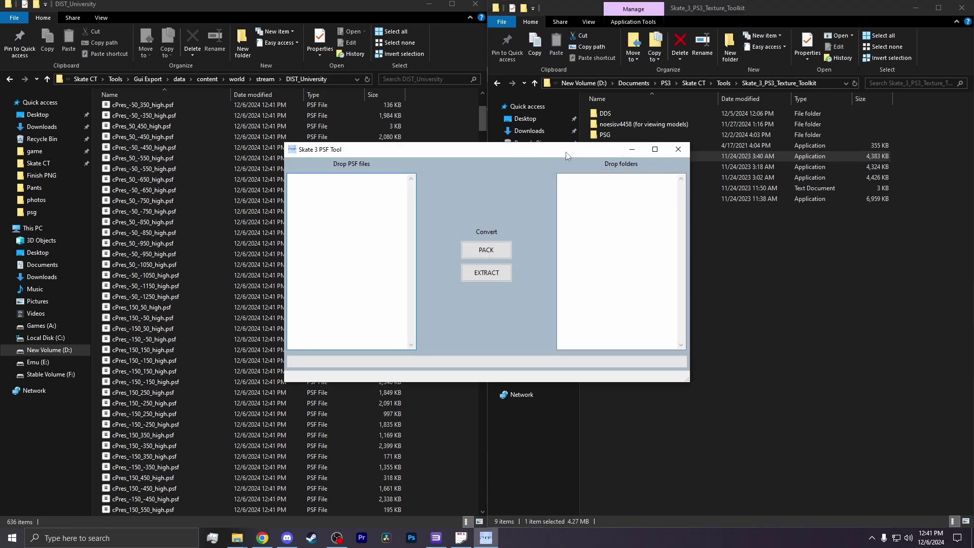
{"action": "left_click_drag", "start_coordinate": [567, 151], "coordinate": [607, 148]}
{"action": "left_click_drag", "start_coordinate": [137, 205], "coordinate": [679, 248]}
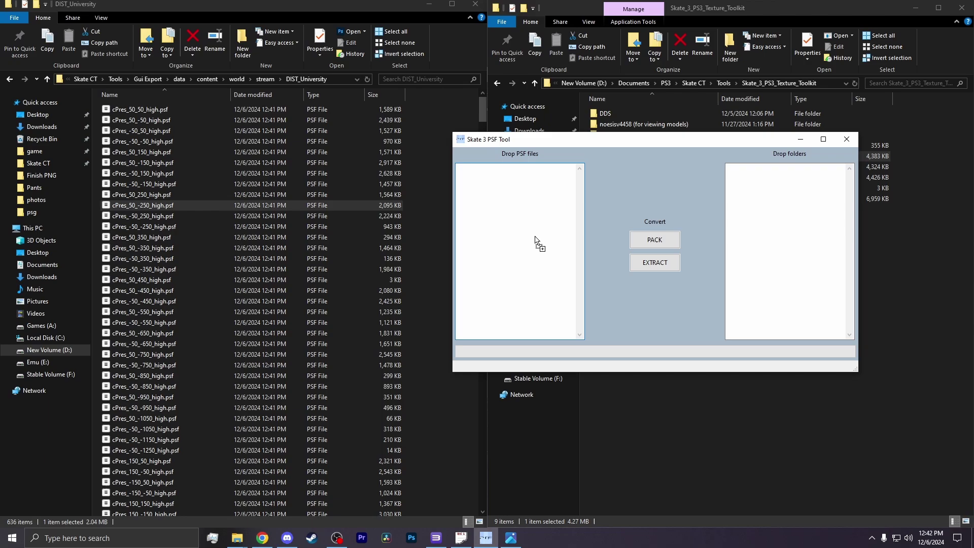
{"action": "left_click_drag", "start_coordinate": [536, 240], "coordinate": [535, 240]}
{"action": "left_click", "coordinate": [654, 262]}
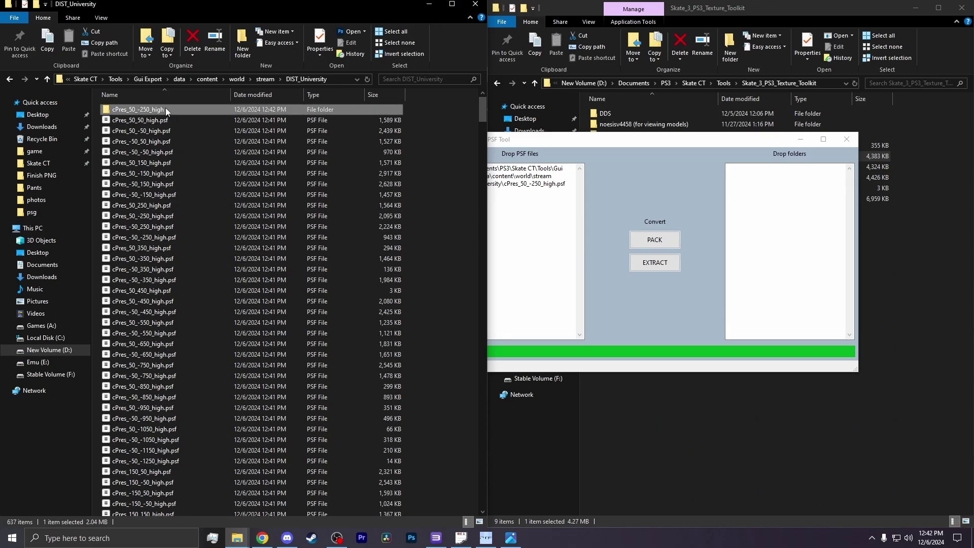
- Open the first .psg file in the extracted cPres_50_-250_high folder with Noesis.exe from the noesisv4458 folder, as the default for .psg files
{"action": "double_click", "coordinate": [342, 209]}
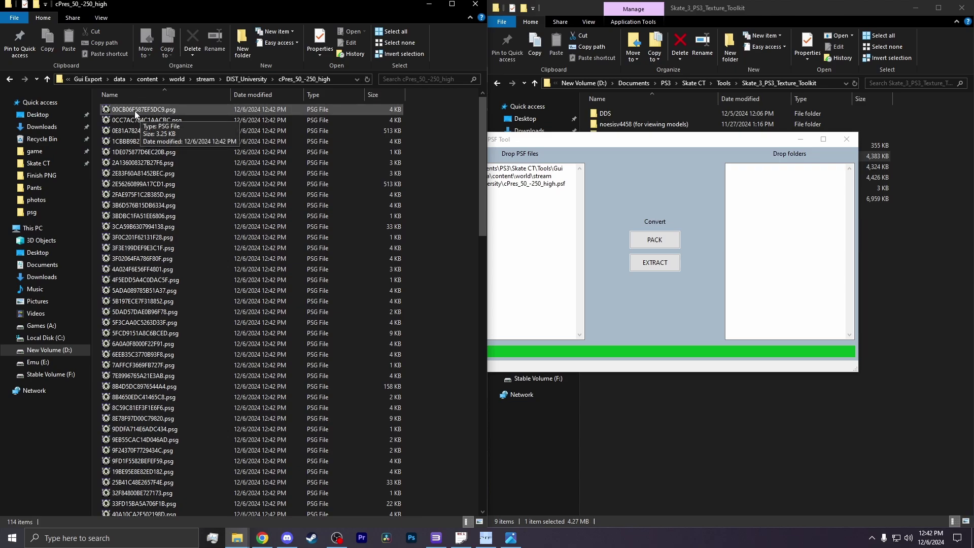
{"action": "right_click", "coordinate": [138, 111]}
{"action": "left_click", "coordinate": [147, 115]}
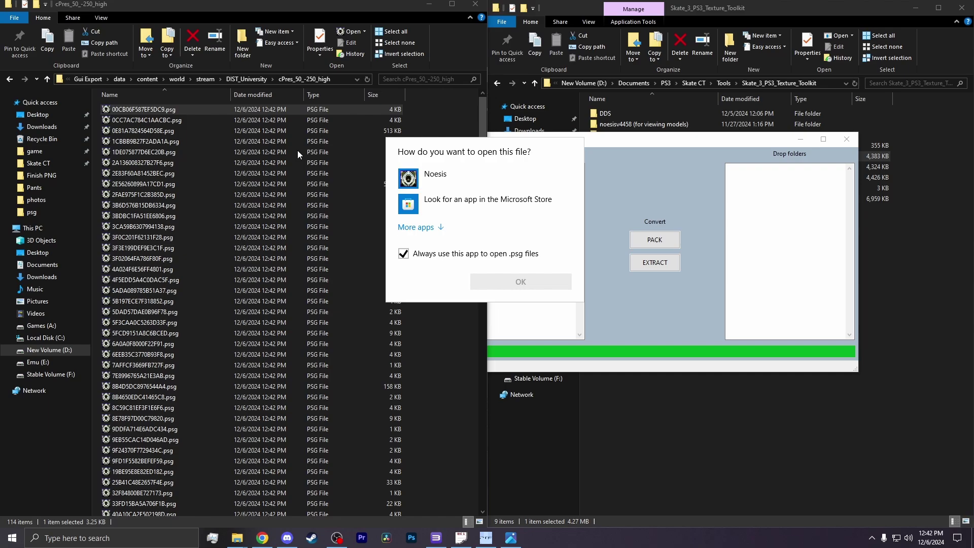
{"action": "left_click", "coordinate": [422, 229]}
{"action": "scroll", "coordinate": [496, 300], "scroll_direction": "down", "scroll_amount": 3}
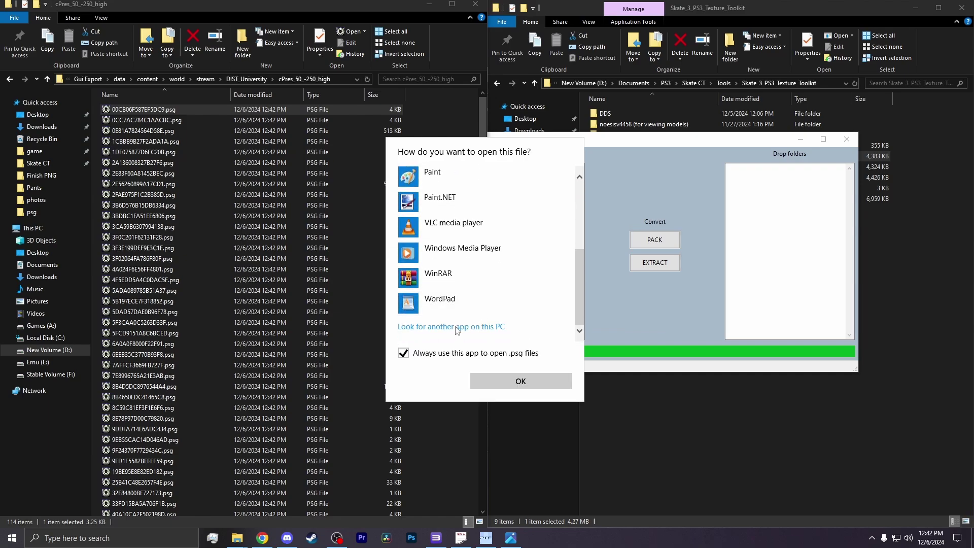
{"action": "left_click", "coordinate": [457, 328]}
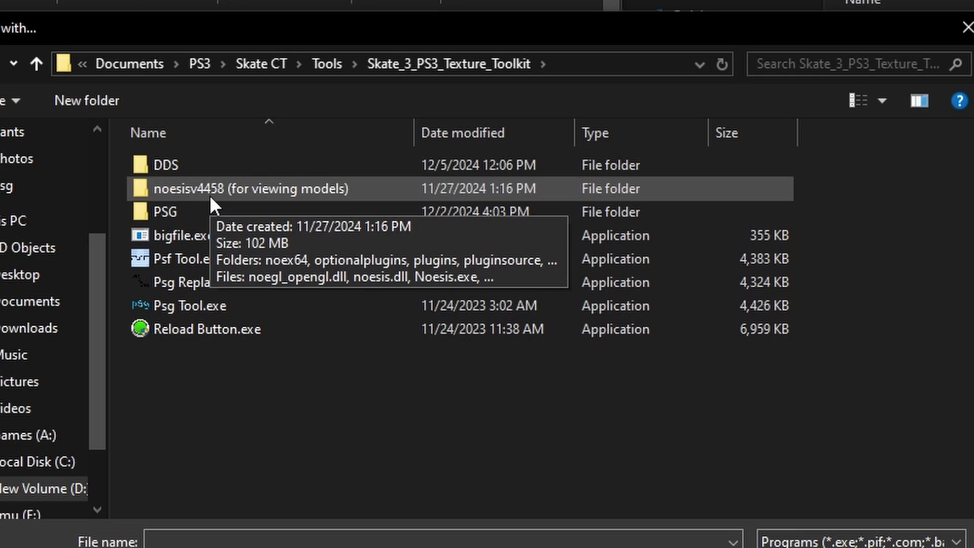
{"action": "double_click", "coordinate": [254, 190]}
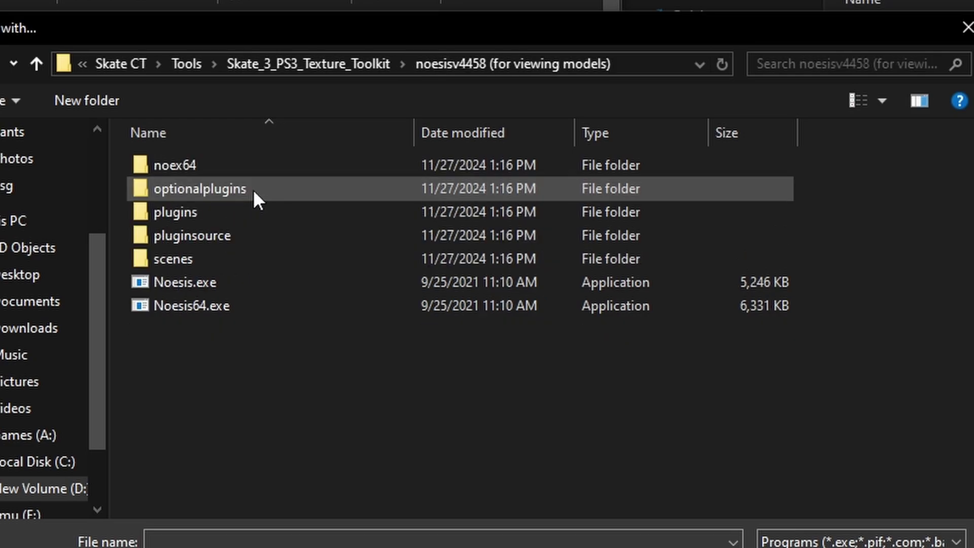
{"action": "left_click", "coordinate": [209, 283]}
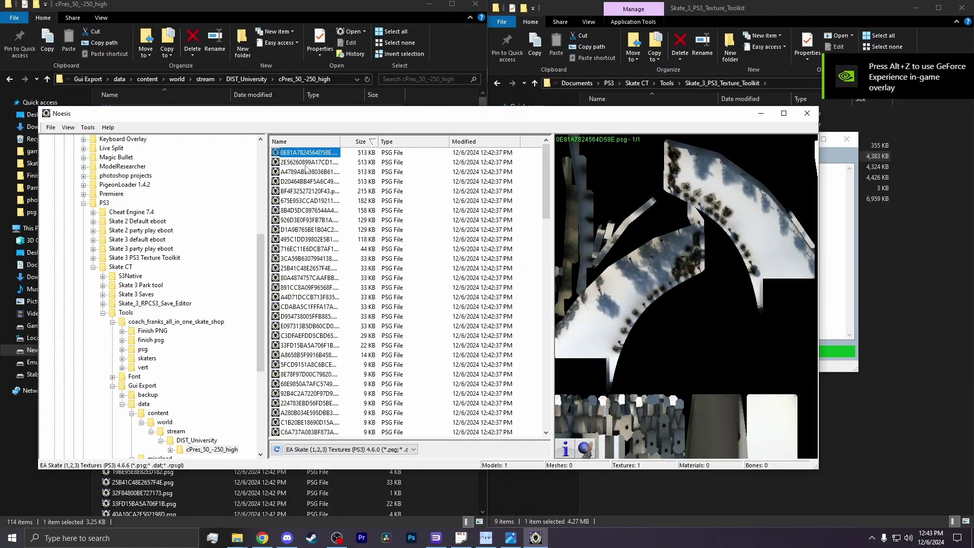
- Preview the larger PSG textures in turn down to 33FD15BA5A706F1B.psg, declining any export offers
{"action": "left_click", "coordinate": [305, 163]}
{"action": "left_click", "coordinate": [305, 174]}
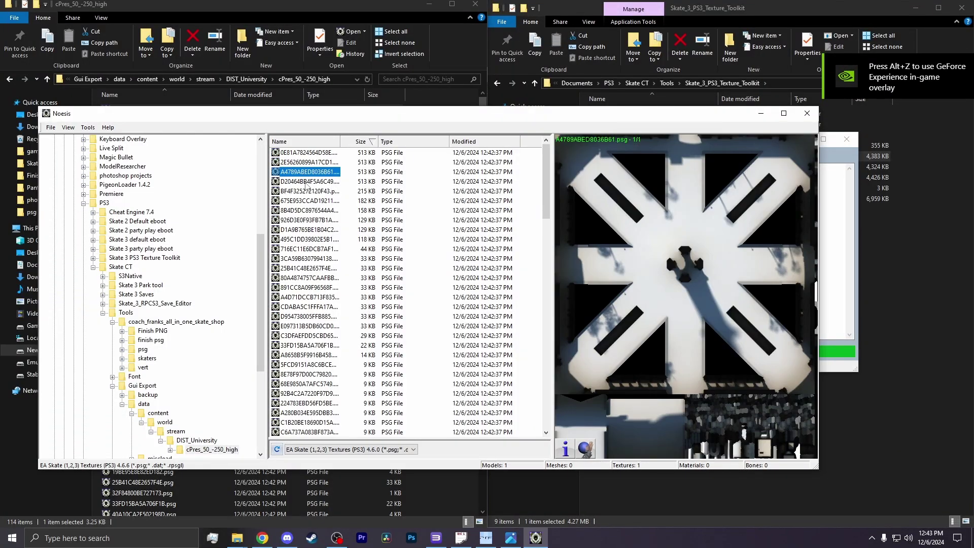
{"action": "left_click", "coordinate": [306, 183]}
{"action": "left_click", "coordinate": [309, 192]}
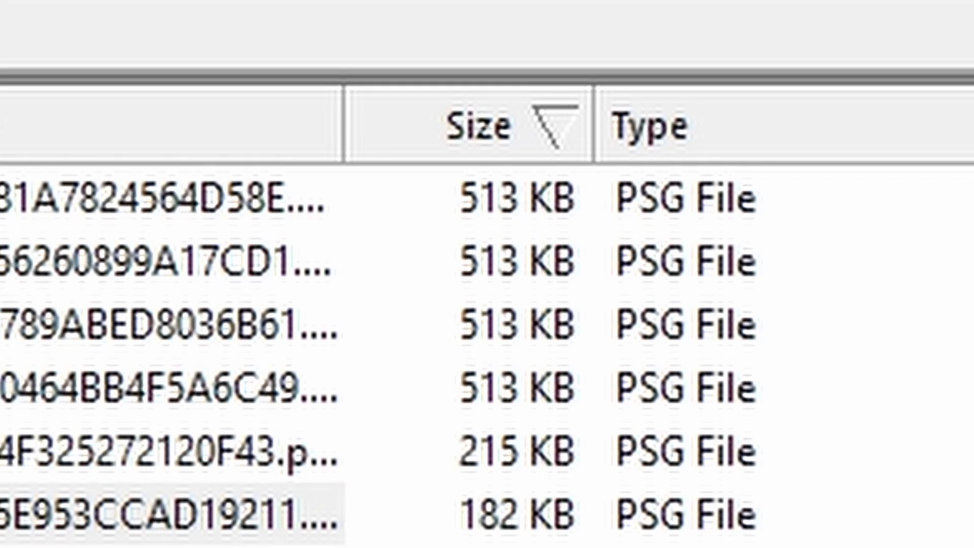
{"action": "left_click", "coordinate": [304, 211]}
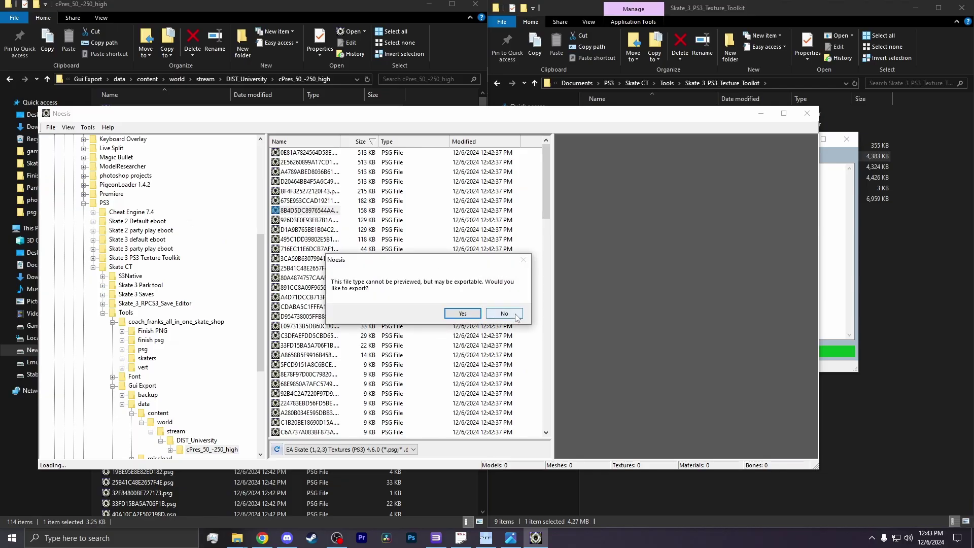
{"action": "left_click", "coordinate": [515, 313]}
{"action": "left_click", "coordinate": [305, 220]}
{"action": "left_click", "coordinate": [302, 229]}
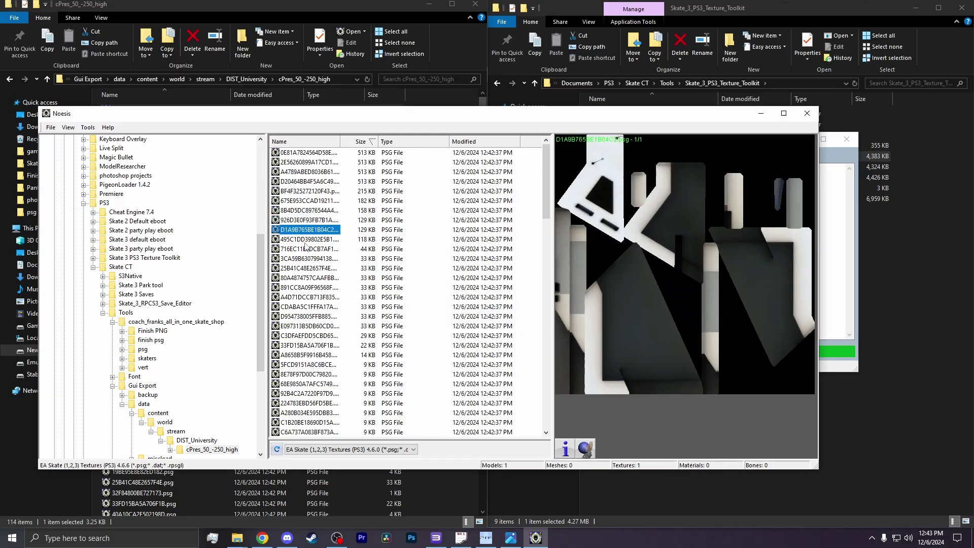
{"action": "left_click", "coordinate": [307, 239]}
{"action": "left_click", "coordinate": [501, 311]}
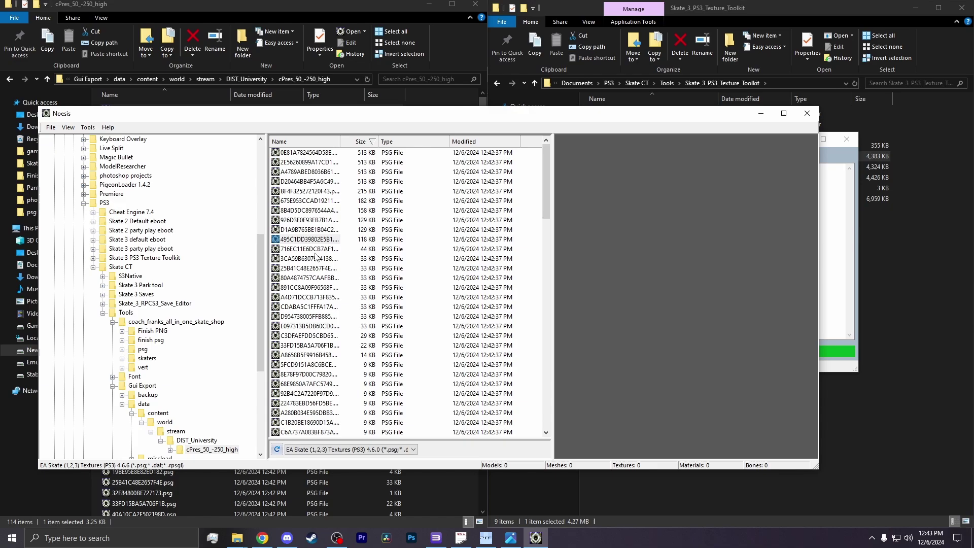
{"action": "left_click", "coordinate": [314, 249]}
{"action": "left_click", "coordinate": [312, 260]}
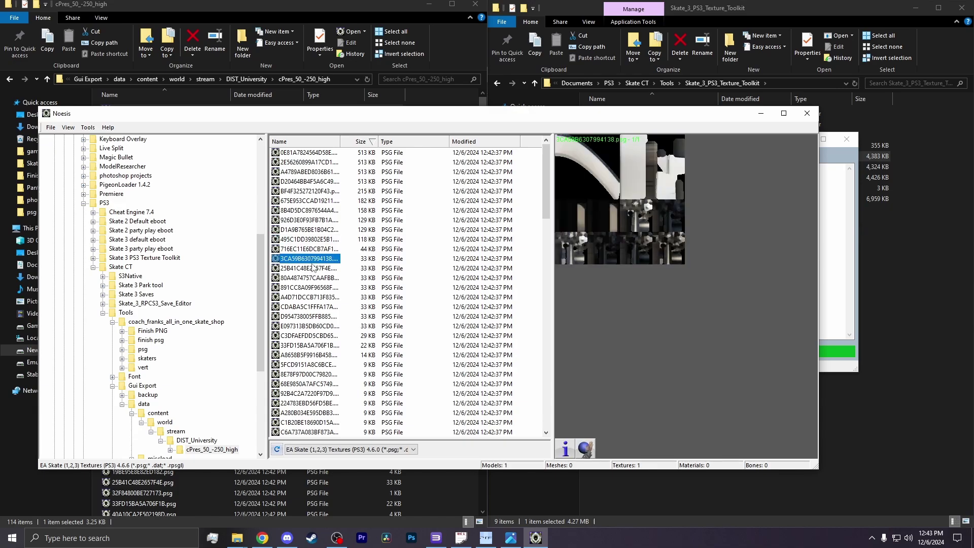
{"action": "left_click", "coordinate": [314, 269]}
{"action": "left_click", "coordinate": [313, 279]}
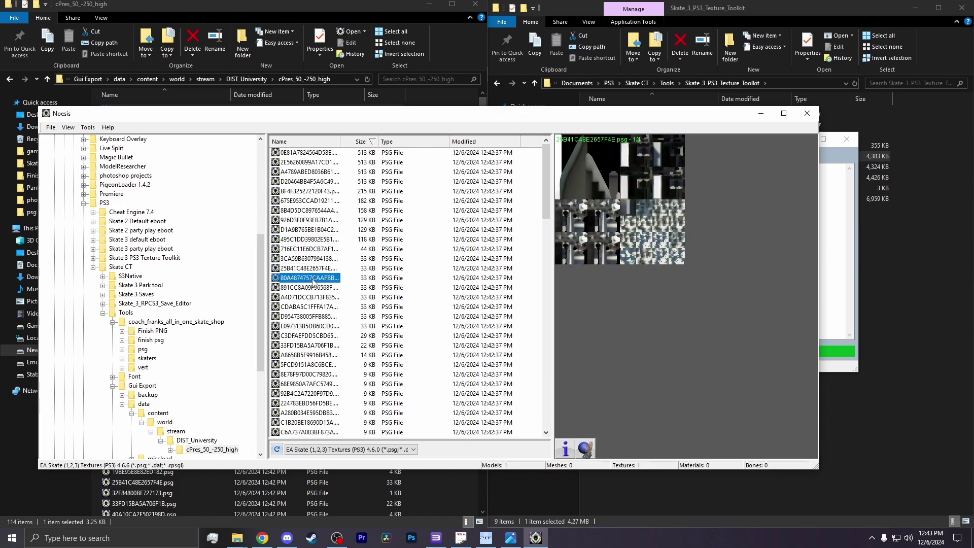
{"action": "left_click", "coordinate": [306, 345]}
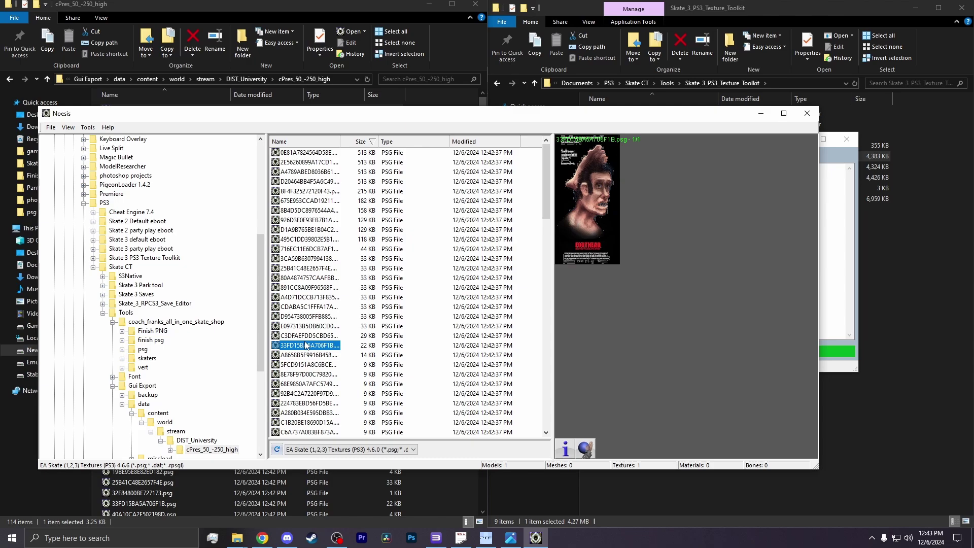
- Show the poster texture 33FD15BA5A706F1B.psg in its Explorer folder from Noesis
{"action": "right_click", "coordinate": [306, 345]}
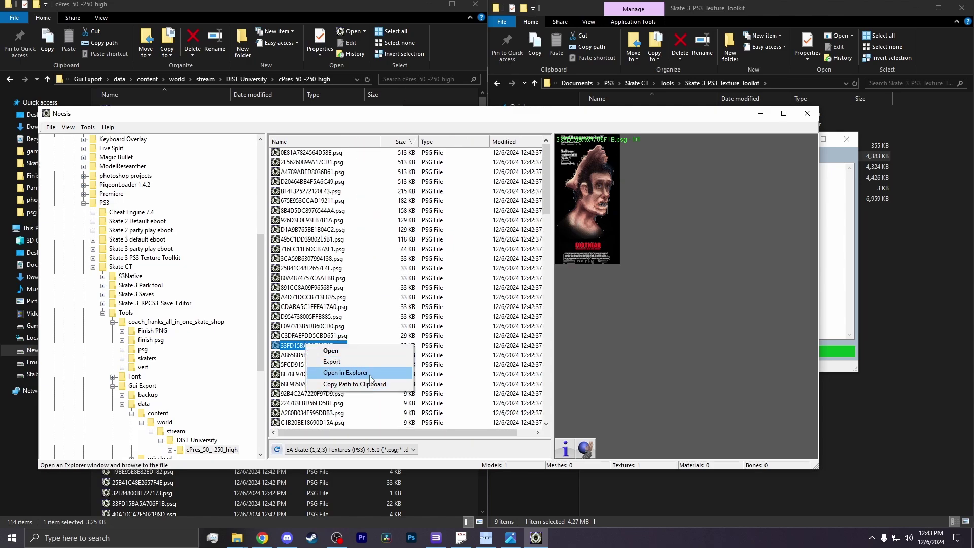
{"action": "left_click", "coordinate": [370, 376]}
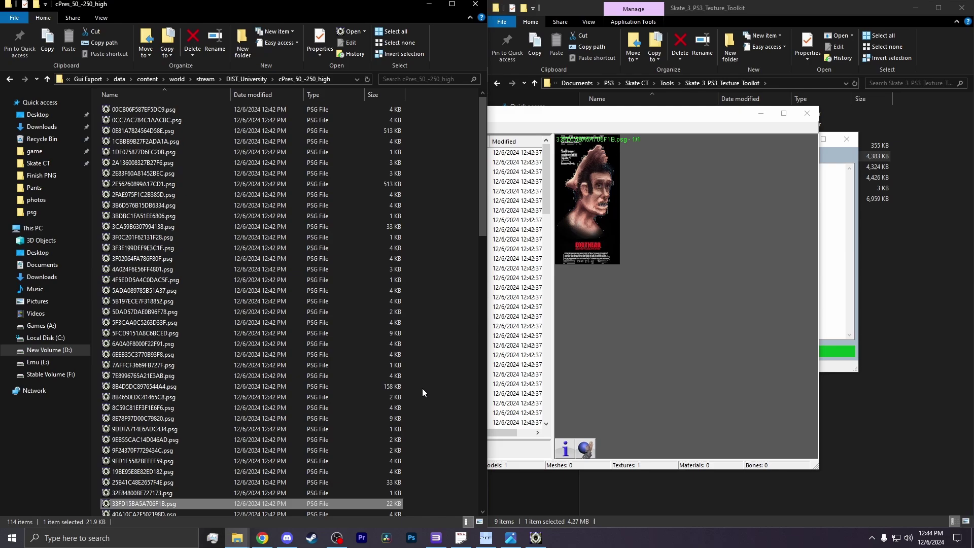
{"action": "scroll", "coordinate": [397, 384], "scroll_direction": "down", "scroll_amount": 2}
- Open the file name of 33FD15BA5A706F1B.psg for editing, and return to the DIST_University folder
{"action": "right_click", "coordinate": [136, 384]}
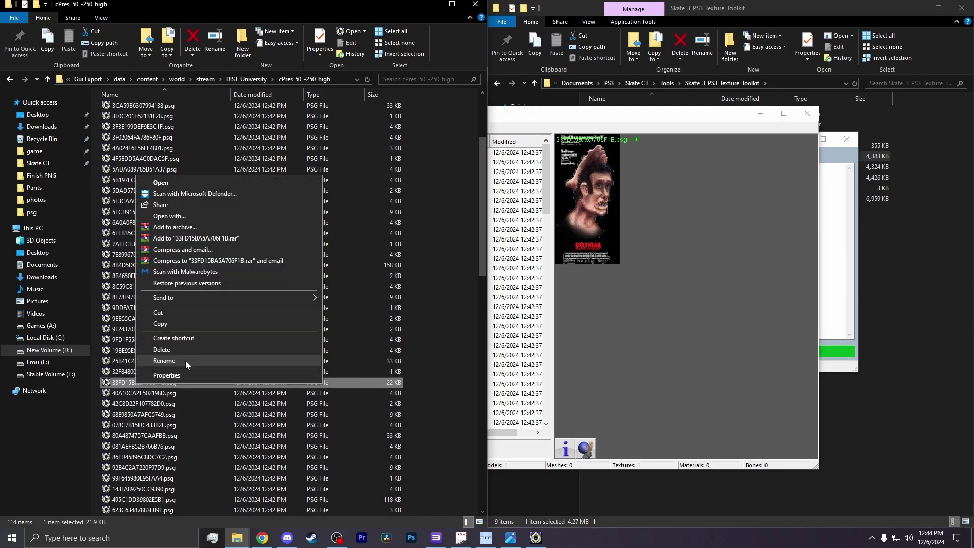
{"action": "left_click", "coordinate": [185, 361]}
{"action": "key", "text": "ctrl+c"}
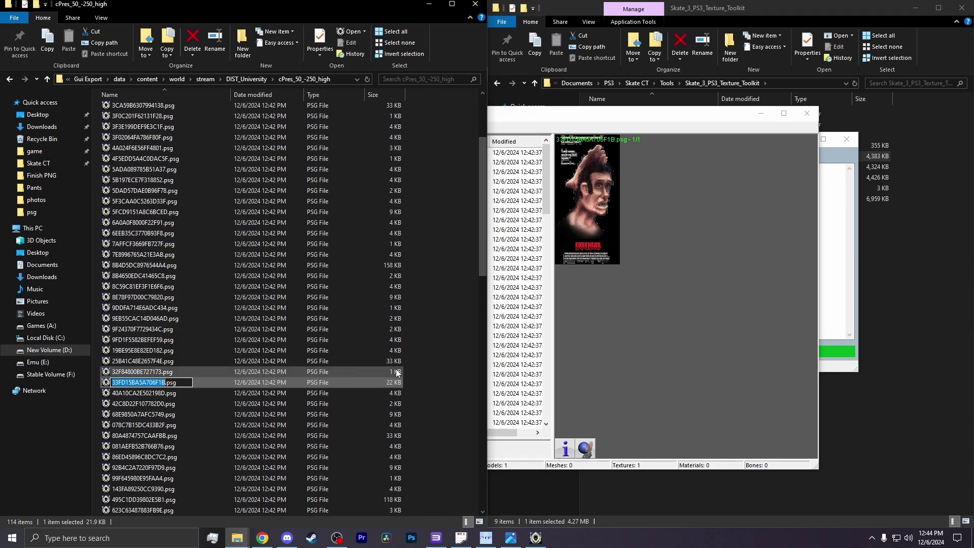
{"action": "left_click", "coordinate": [456, 379]}
{"action": "scroll", "coordinate": [437, 170], "scroll_direction": "up", "scroll_amount": 4}
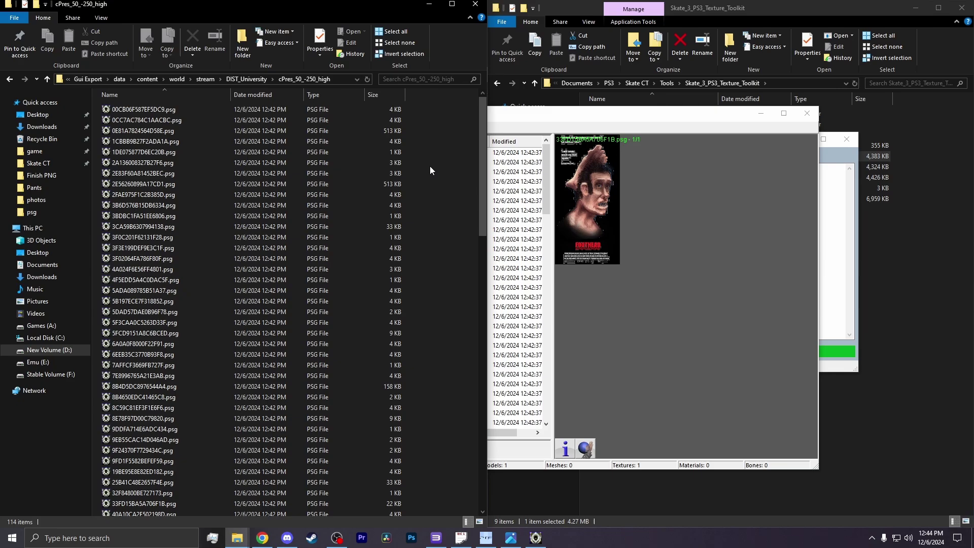
{"action": "key", "text": "alt+Up"}
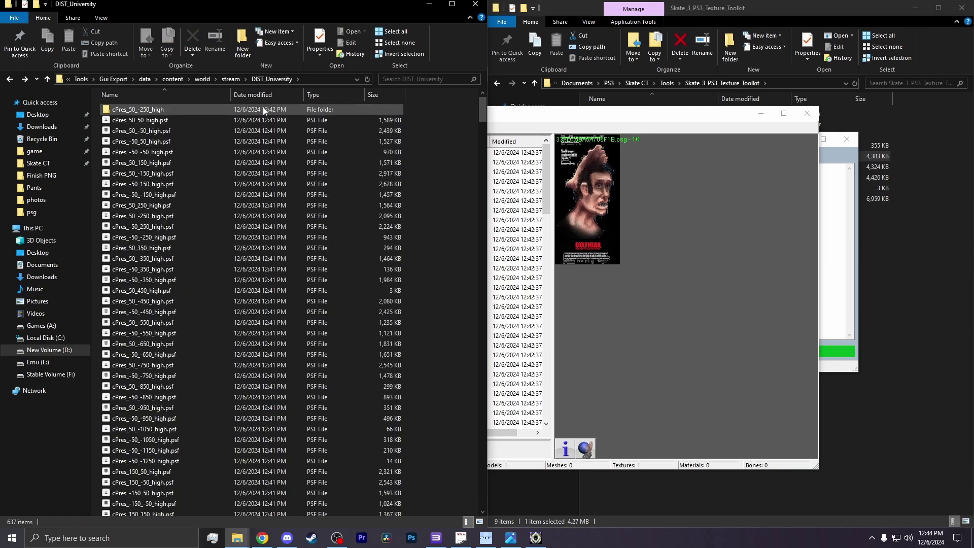
- Delete the extracted cPres_50_-250_high folder from DIST_University and close Noesis
{"action": "key", "text": "Delete"}
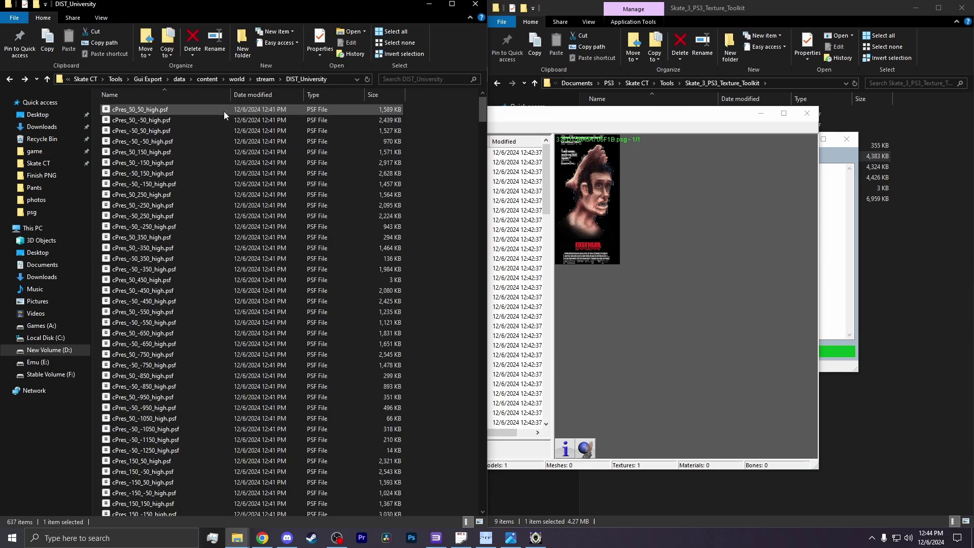
{"action": "left_click", "coordinate": [704, 277]}
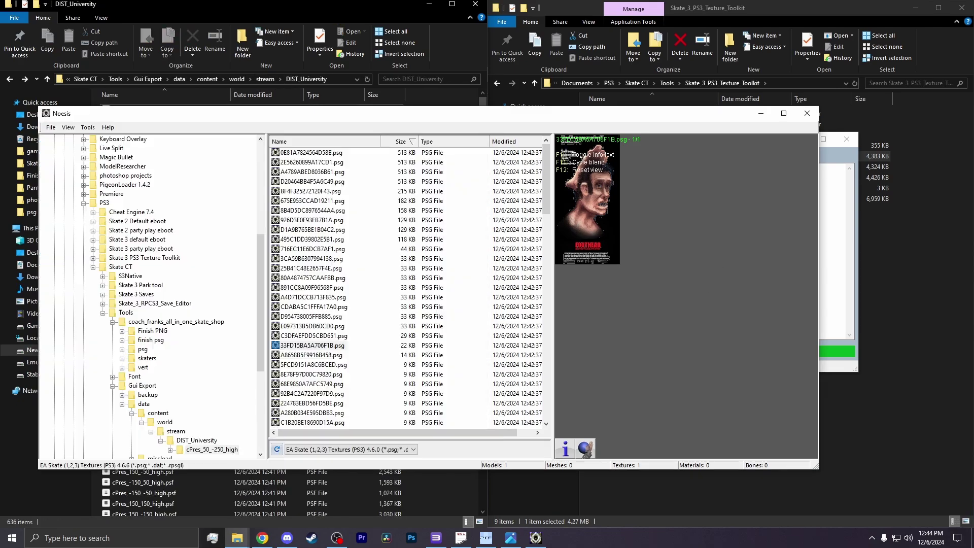
{"action": "left_click", "coordinate": [807, 113]}
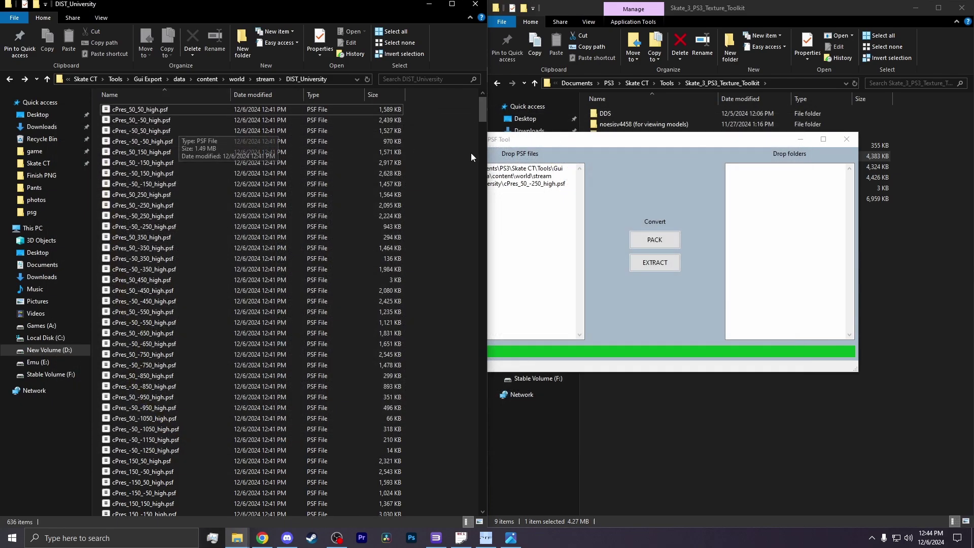
- Extract all cPres files in DIST_University, from cPres_50_50_high.psf through cPres_Global.psf, with the Skate 3 PSF Tool
{"action": "left_click", "coordinate": [564, 144]}
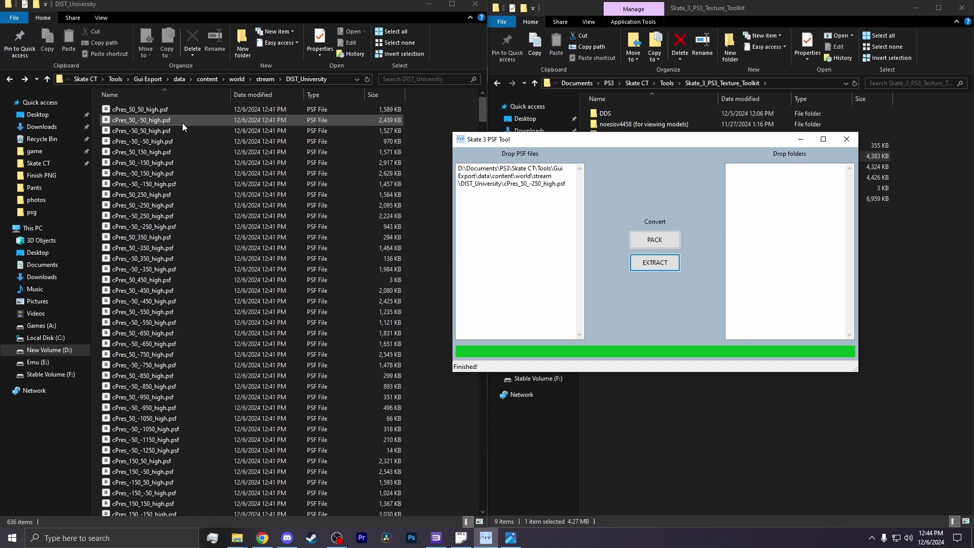
{"action": "left_click", "coordinate": [168, 109]}
{"action": "scroll", "coordinate": [187, 162], "scroll_direction": "down", "scroll_amount": 14}
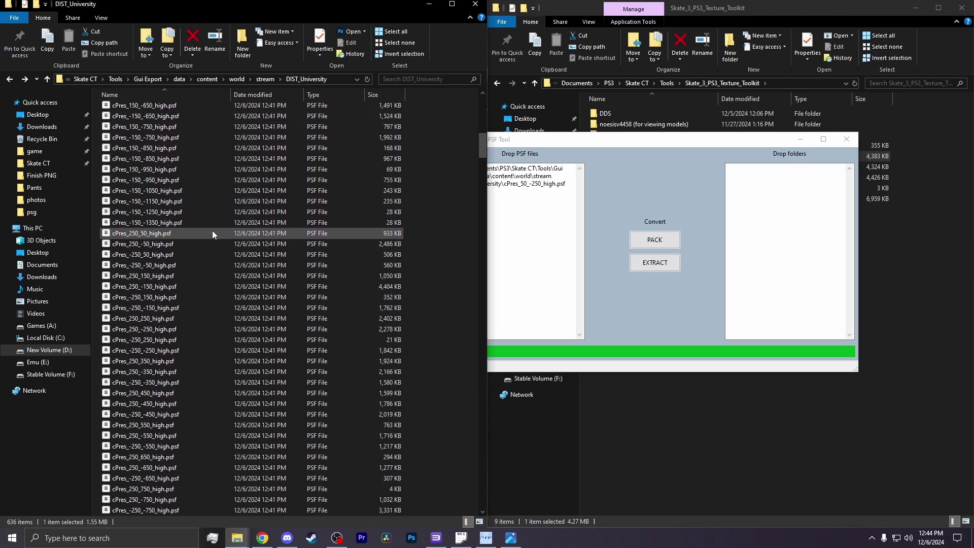
{"action": "scroll", "coordinate": [212, 230], "scroll_direction": "down", "scroll_amount": 14}
{"action": "scroll", "coordinate": [211, 233], "scroll_direction": "down", "scroll_amount": 20}
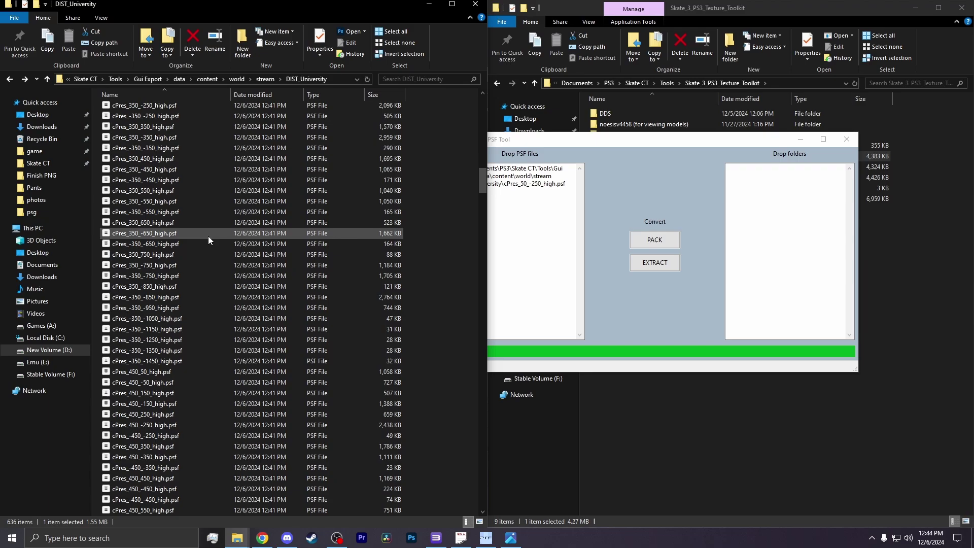
{"action": "scroll", "coordinate": [205, 243], "scroll_direction": "down", "scroll_amount": 20}
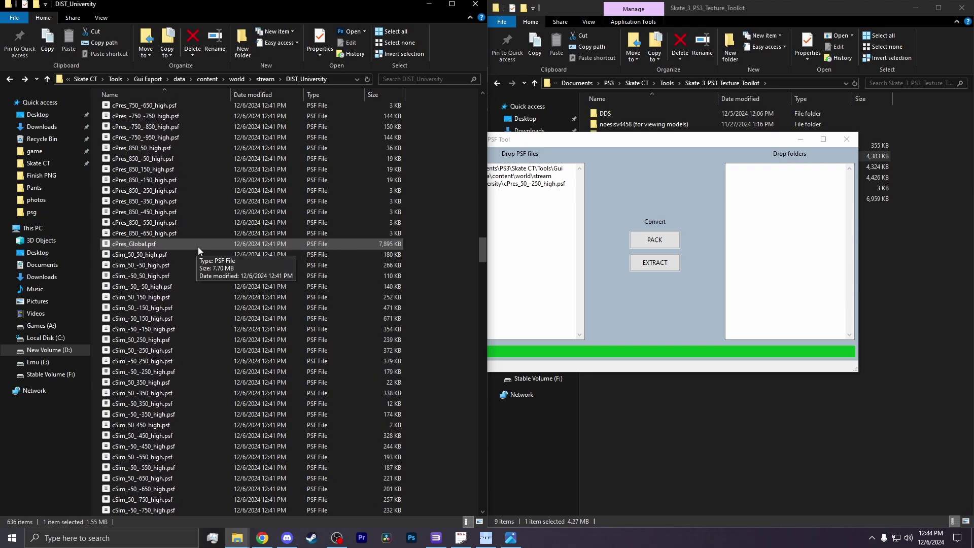
{"action": "left_click", "coordinate": [192, 246], "text": "shift"}
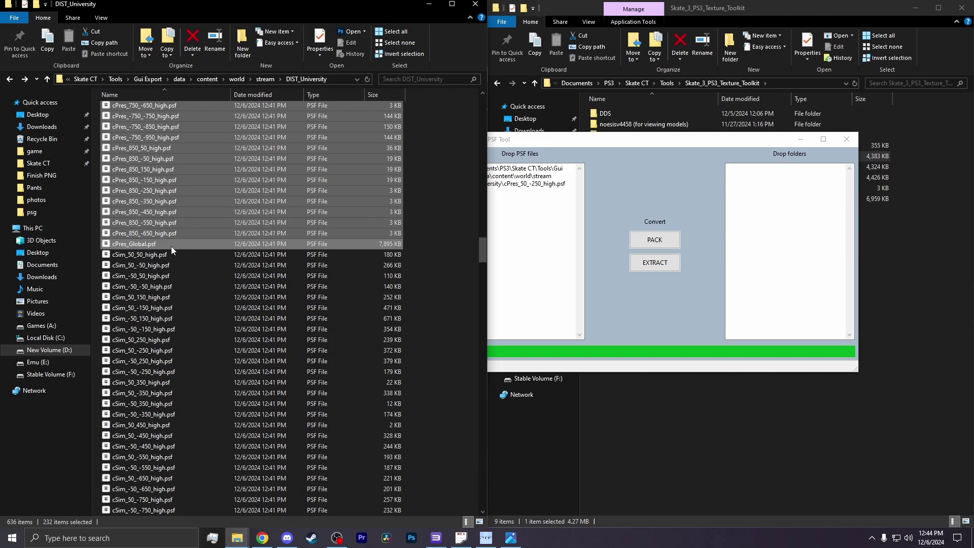
{"action": "left_click_drag", "start_coordinate": [172, 245], "coordinate": [524, 243]}
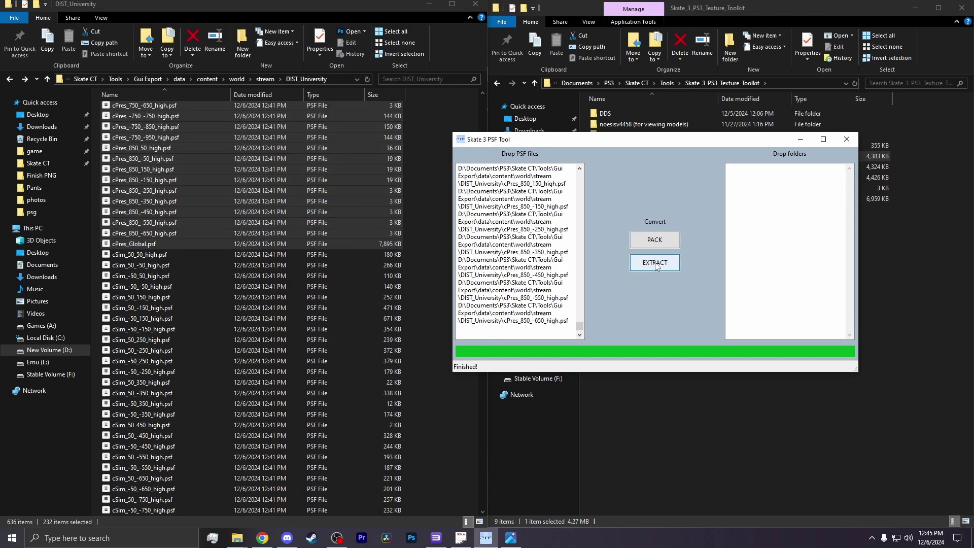
{"action": "left_click", "coordinate": [656, 264]}
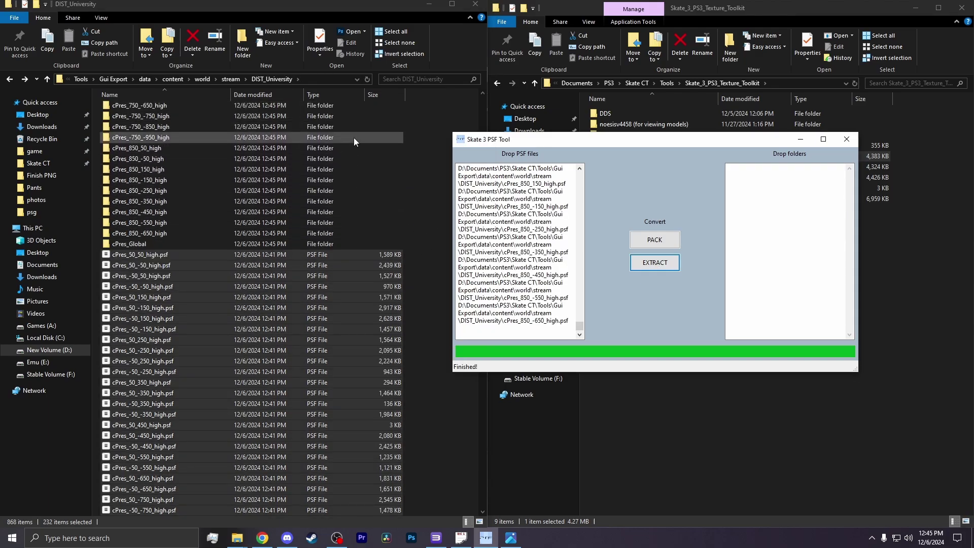
- Search the newly extracted cPres_50_-250_high folder for the texture 33FD15BA5A706F1B
{"action": "left_click_drag", "start_coordinate": [542, 139], "coordinate": [575, 138]}
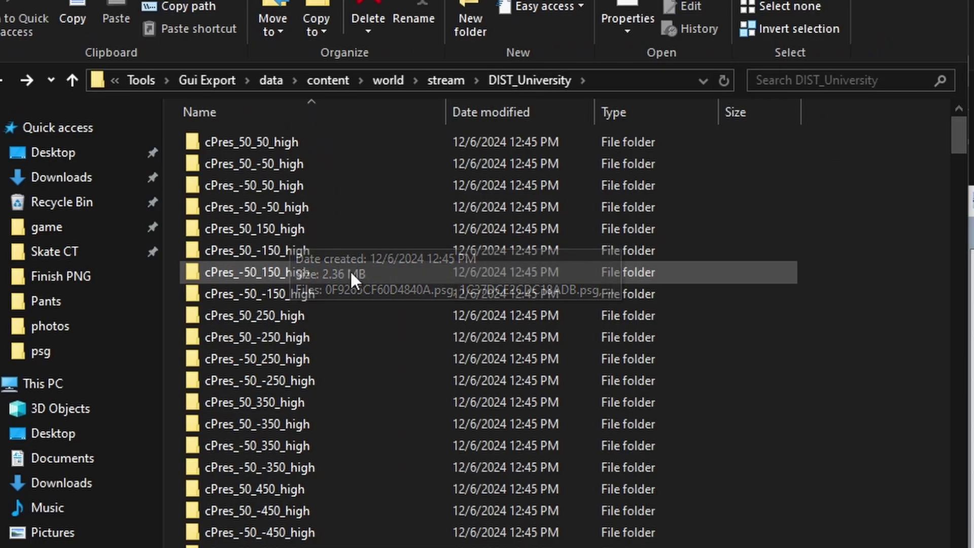
{"action": "double_click", "coordinate": [299, 343]}
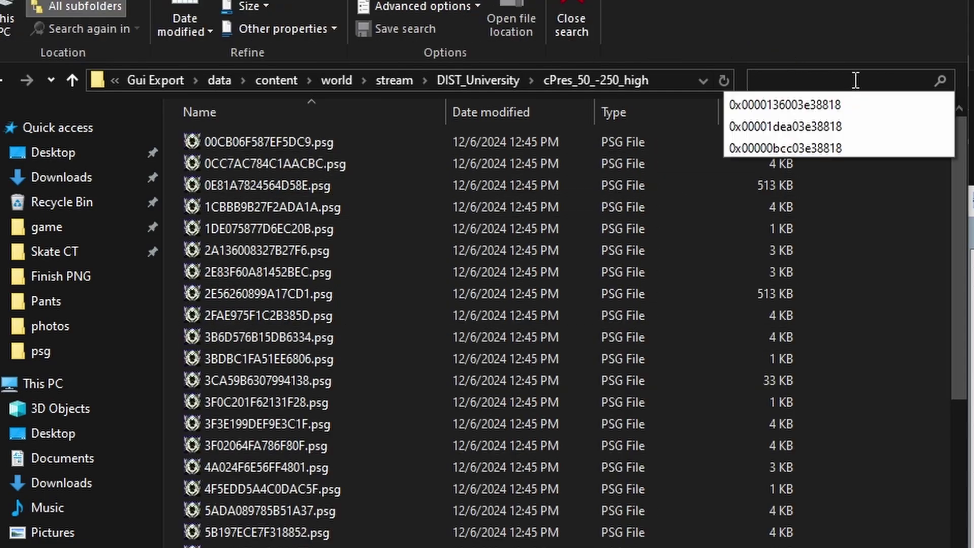
{"action": "key", "text": "ctrl+v"}
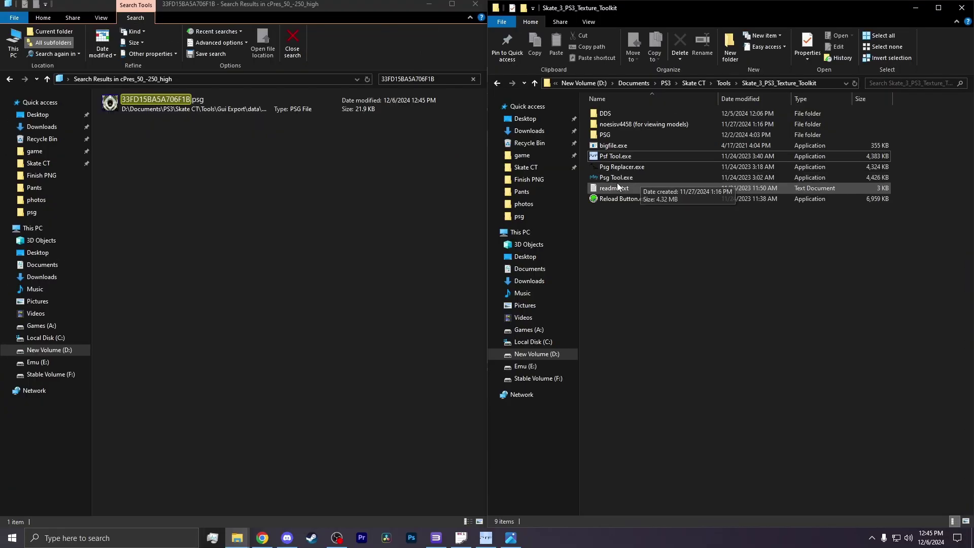
- Launch Psg Tool.exe from the texture toolkit folder and convert 33FD15BA5A706F1B.psg to DDS
{"action": "left_click", "coordinate": [634, 179]}
{"action": "double_click", "coordinate": [634, 179]}
{"action": "left_click_drag", "start_coordinate": [498, 154], "coordinate": [721, 127]}
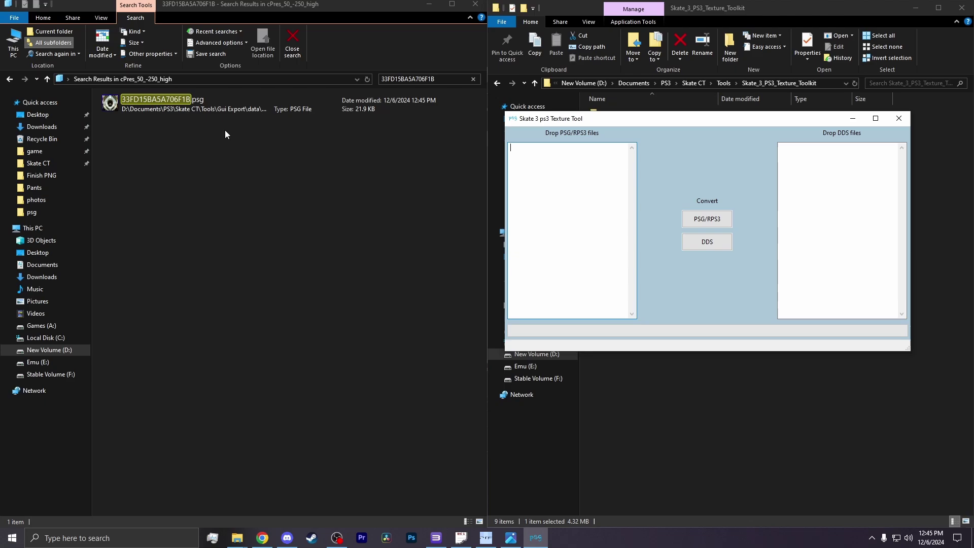
{"action": "left_click_drag", "start_coordinate": [142, 102], "coordinate": [596, 185]}
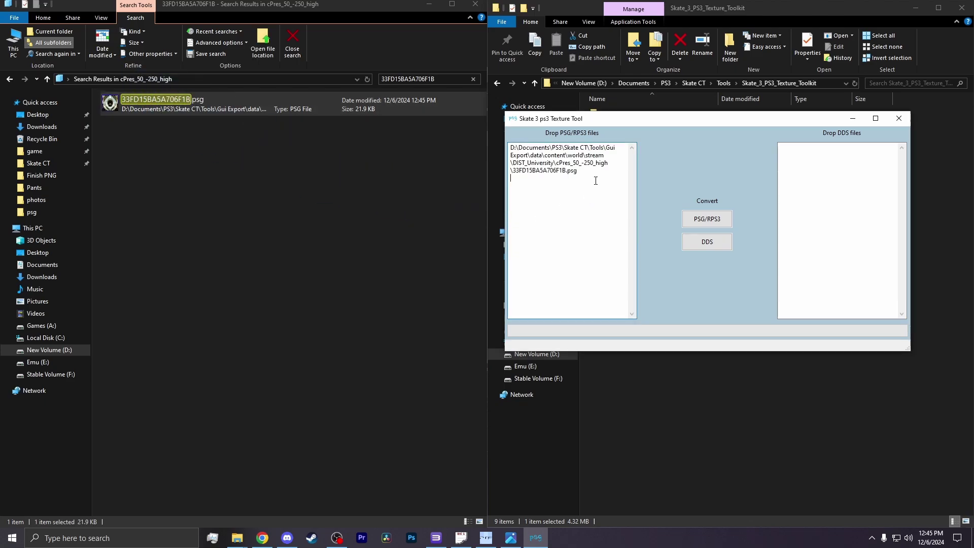
{"action": "left_click", "coordinate": [708, 242]}
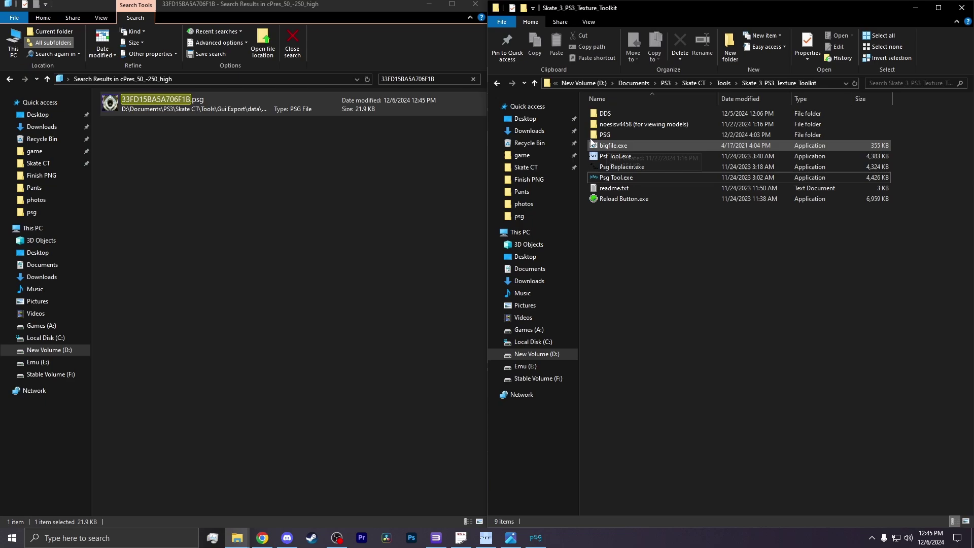
- Open the poster texture 0x2c70170a001d0176.Texture.dds from the DDS folder in Paint.NET, and open calplexx.png as a separate image
{"action": "double_click", "coordinate": [641, 113]}
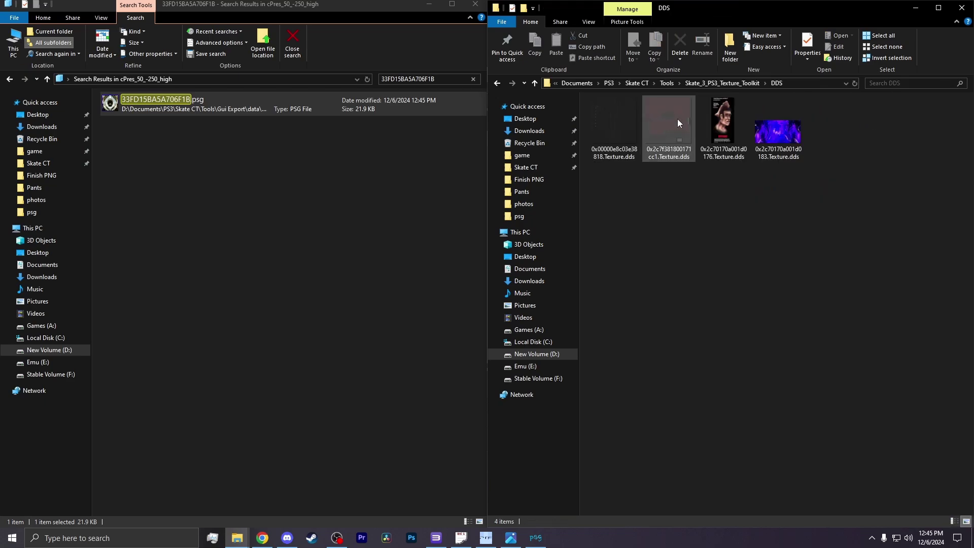
{"action": "double_click", "coordinate": [743, 138]}
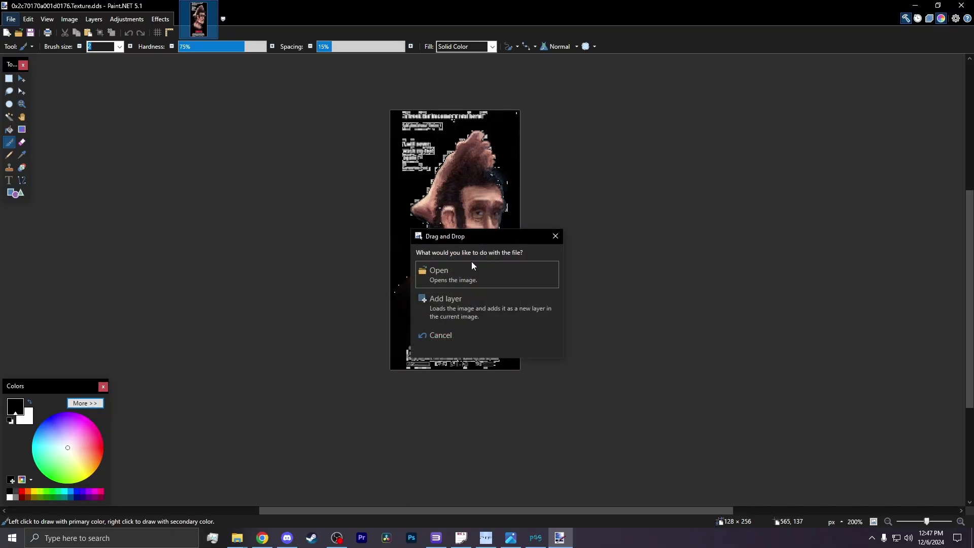
{"action": "left_click", "coordinate": [500, 275]}
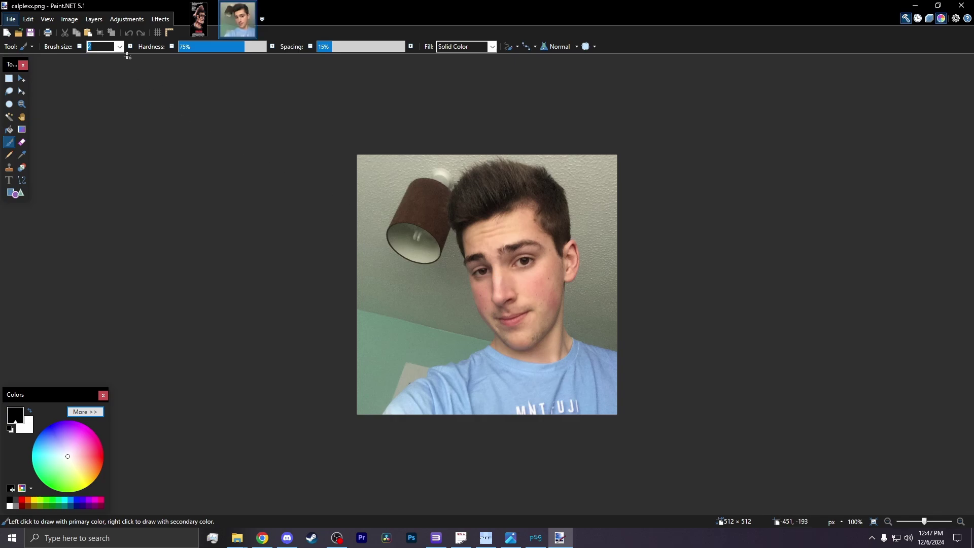
- Resize calplexx.png to 128 pixels wide by 256 pixels high
{"action": "left_click", "coordinate": [71, 22]}
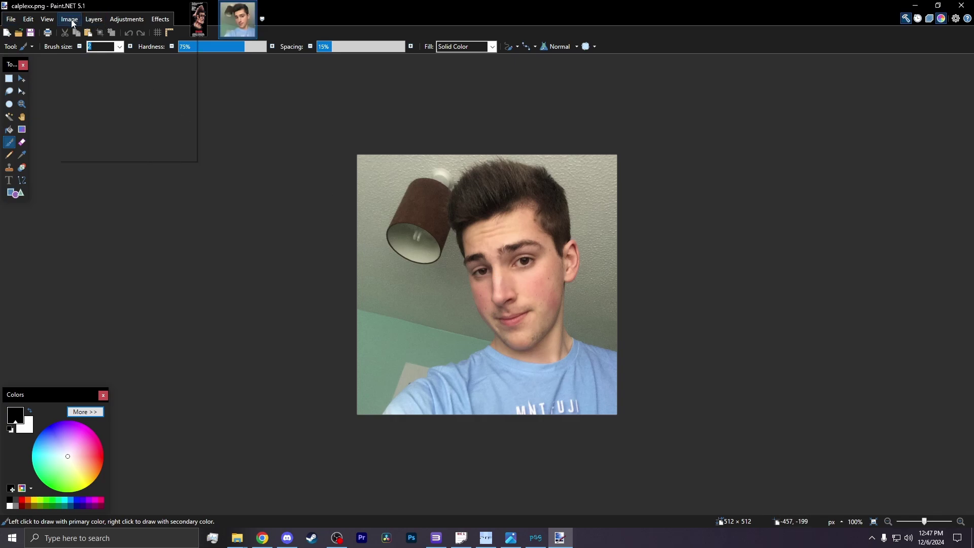
{"action": "left_click", "coordinate": [101, 49]}
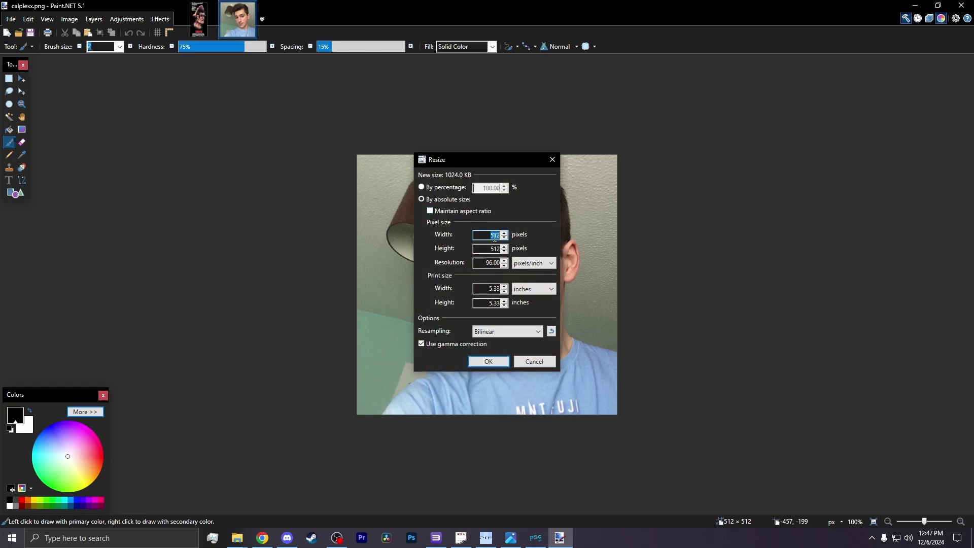
{"action": "type", "text": "128"}
{"action": "key", "text": "Tab"}
{"action": "type", "text": "256"}
{"action": "left_click", "coordinate": [491, 362]}
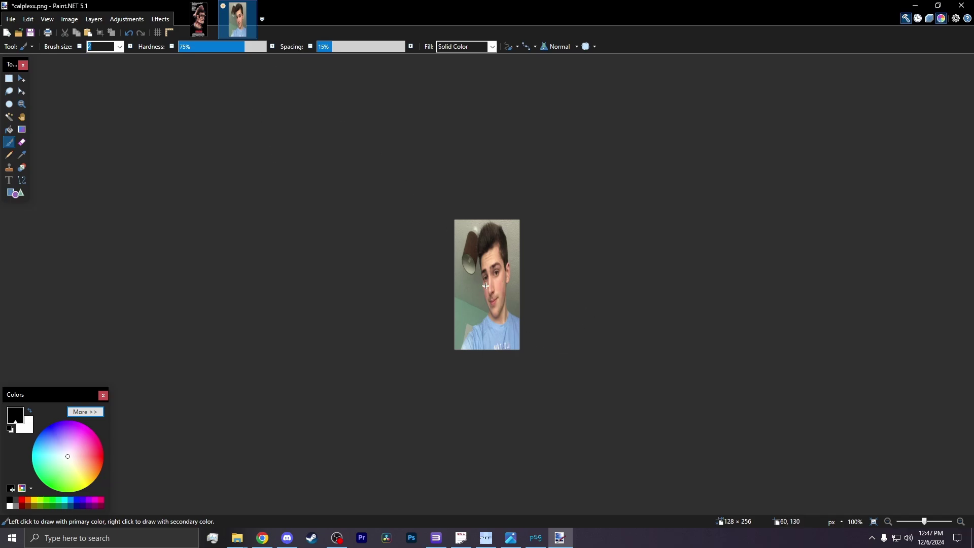
- Copy the whole resized photo and paste it over the poster in 0x2c70170a001d0176.Texture.dds
{"action": "key", "text": "ctrl+a"}
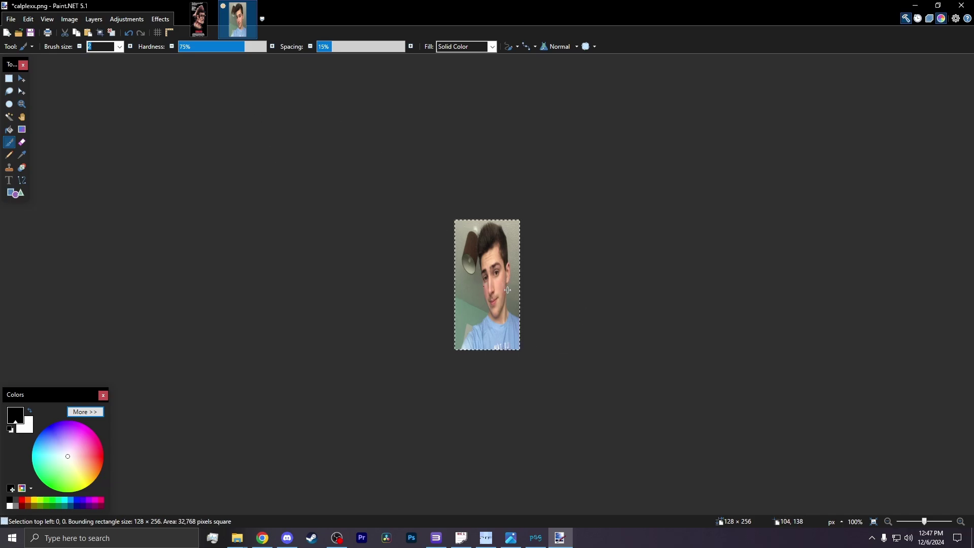
{"action": "left_click", "coordinate": [198, 20]}
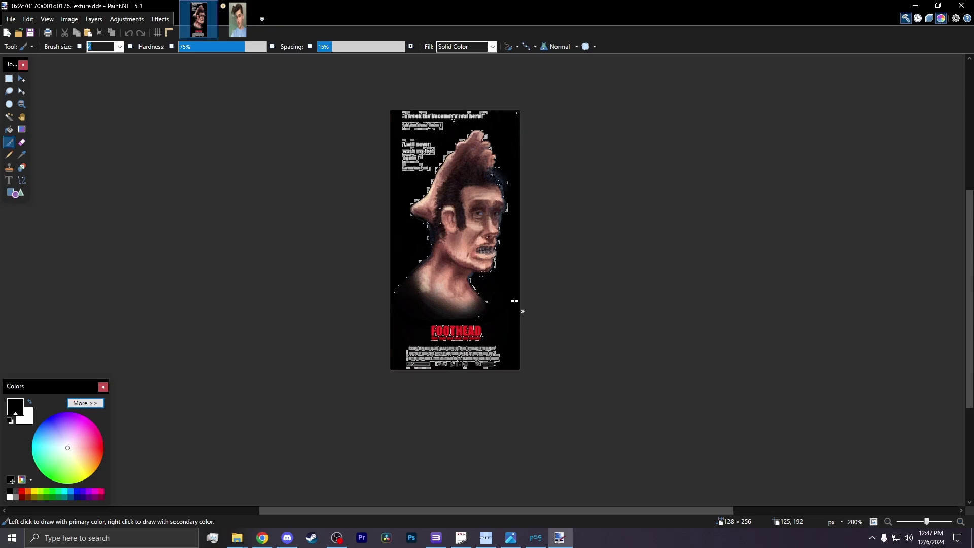
{"action": "key", "text": "ctrl+v"}
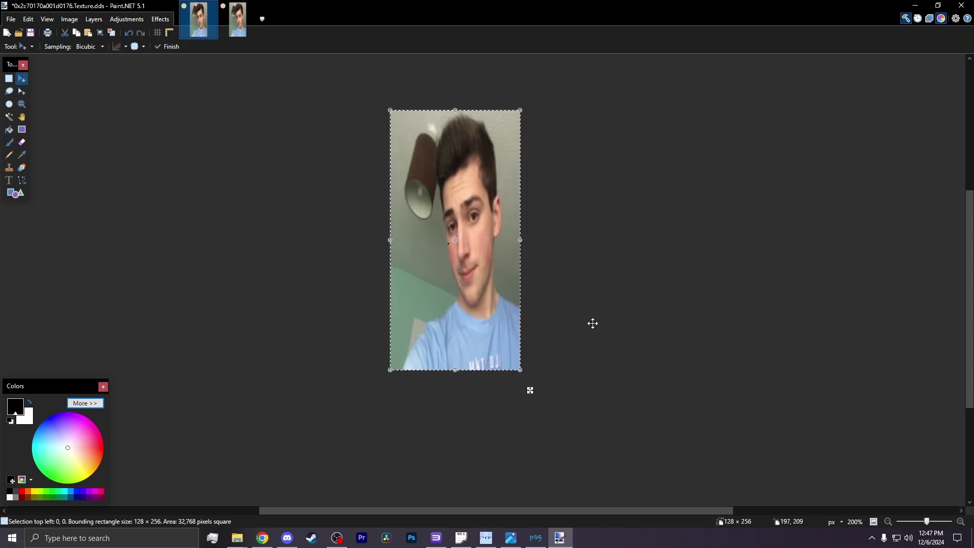
- Save the edited texture over 0x2c70170a001d0176.Texture.dds as BC1 (Linear, DXT1) with generated mip maps
{"action": "left_click", "coordinate": [11, 19]}
{"action": "left_click", "coordinate": [48, 93]}
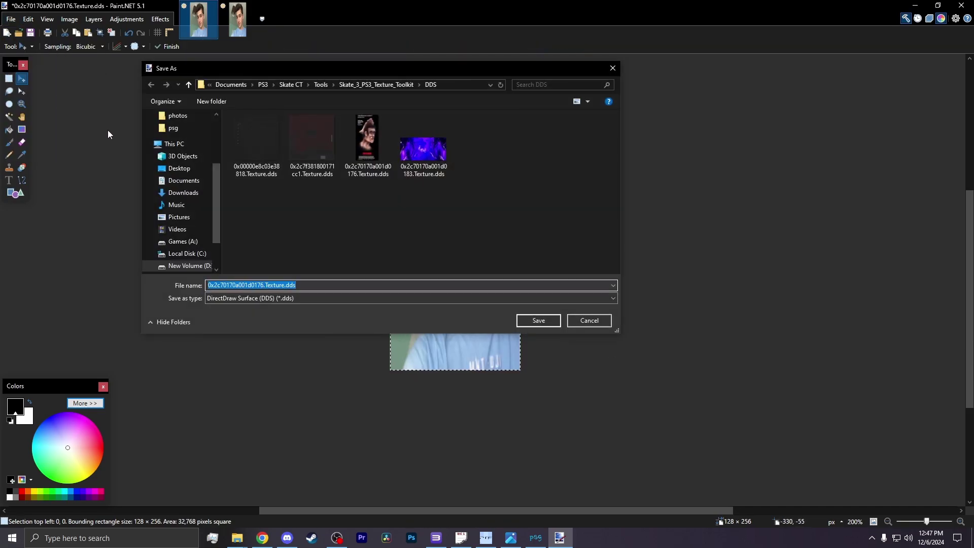
{"action": "left_click", "coordinate": [369, 146]}
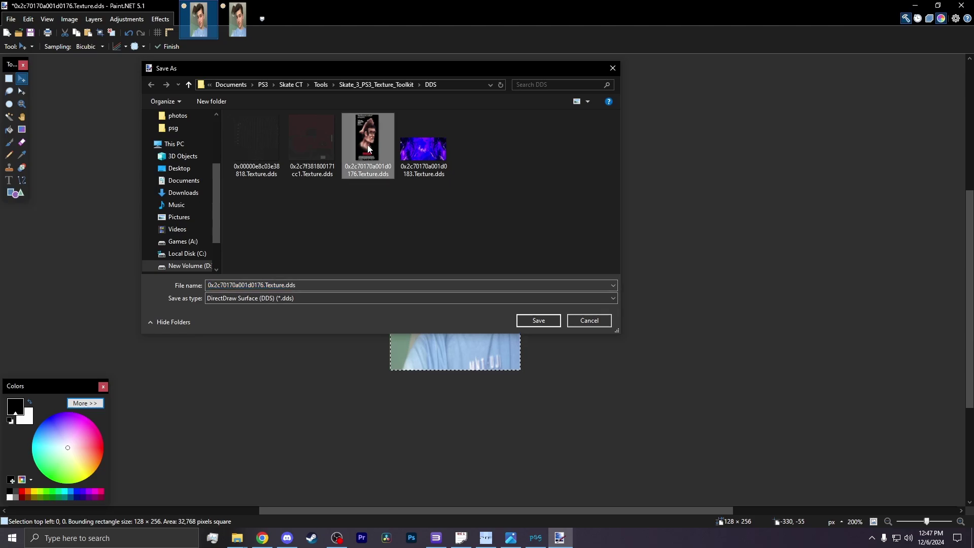
{"action": "left_click", "coordinate": [544, 321]}
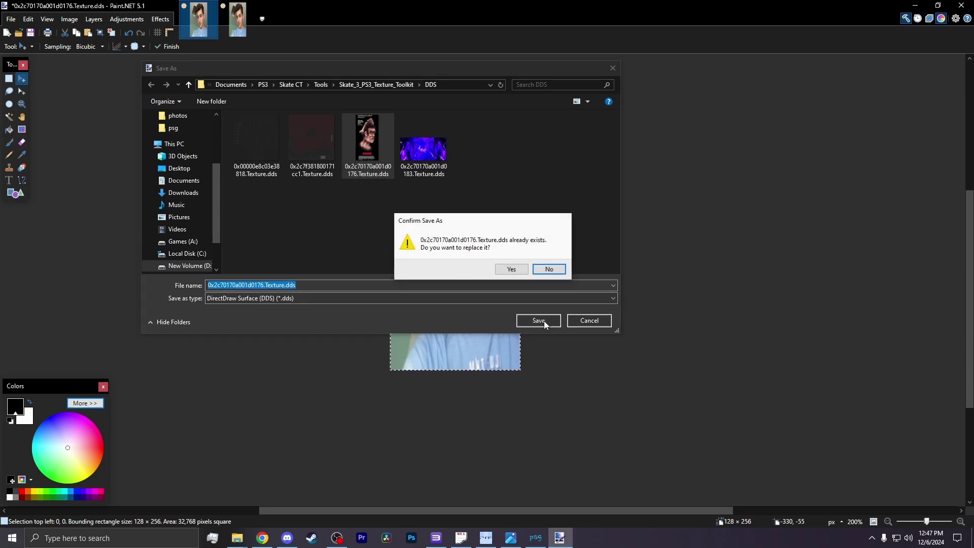
{"action": "left_click", "coordinate": [512, 269]}
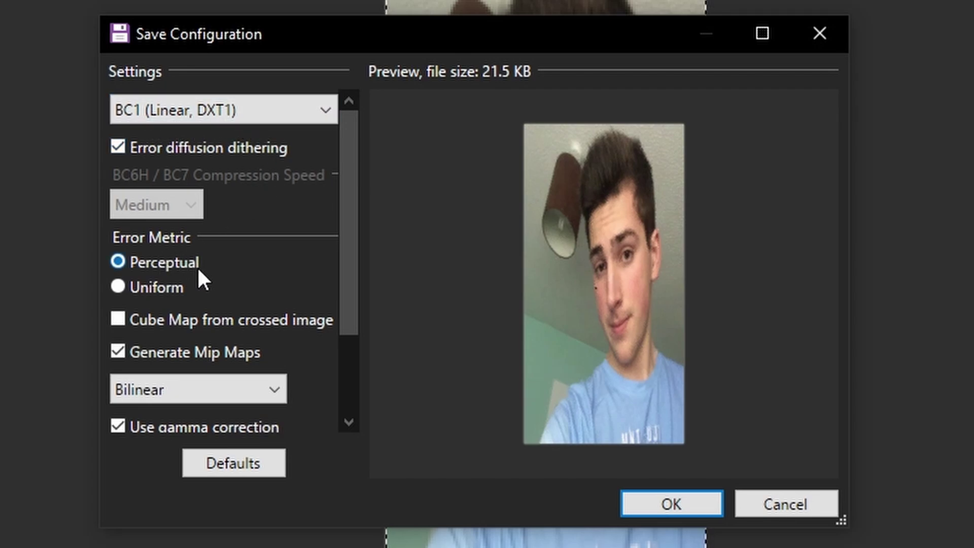
{"action": "scroll", "coordinate": [130, 358], "scroll_direction": "down", "scroll_amount": 3}
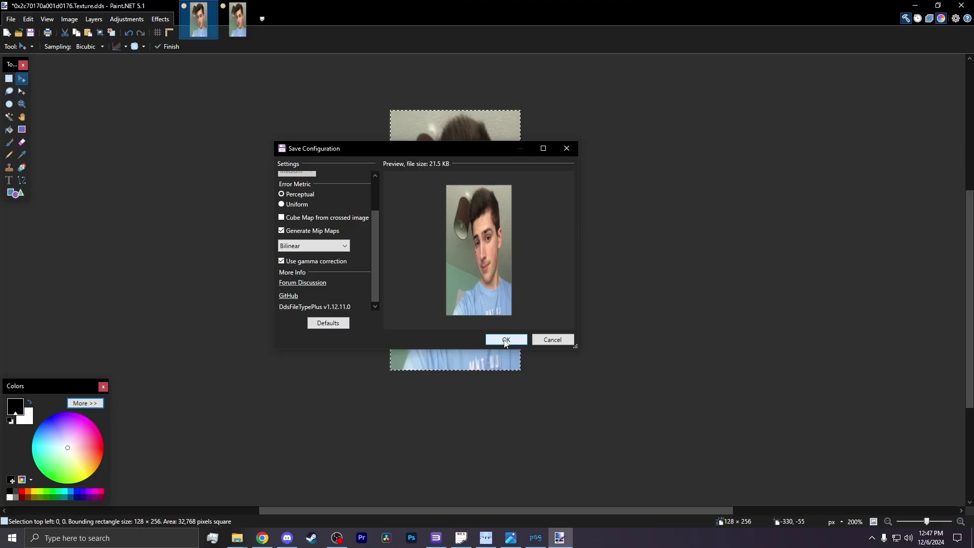
{"action": "left_click", "coordinate": [506, 339]}
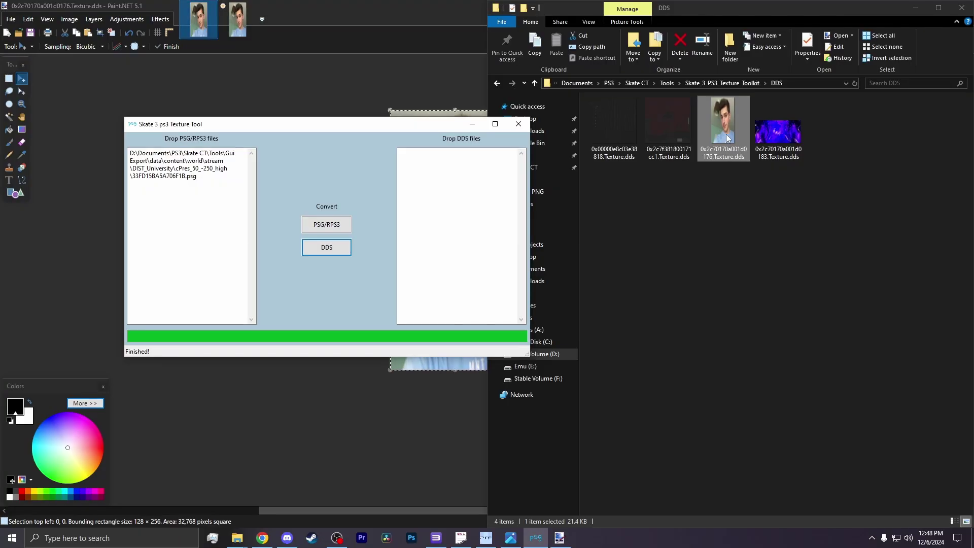
- Convert the edited DDS texture to PSG with the PS3 Texture Tool, and preview the file from the toolkit's PSG folder in Noesis
{"action": "left_click_drag", "start_coordinate": [724, 137], "coordinate": [445, 195]}
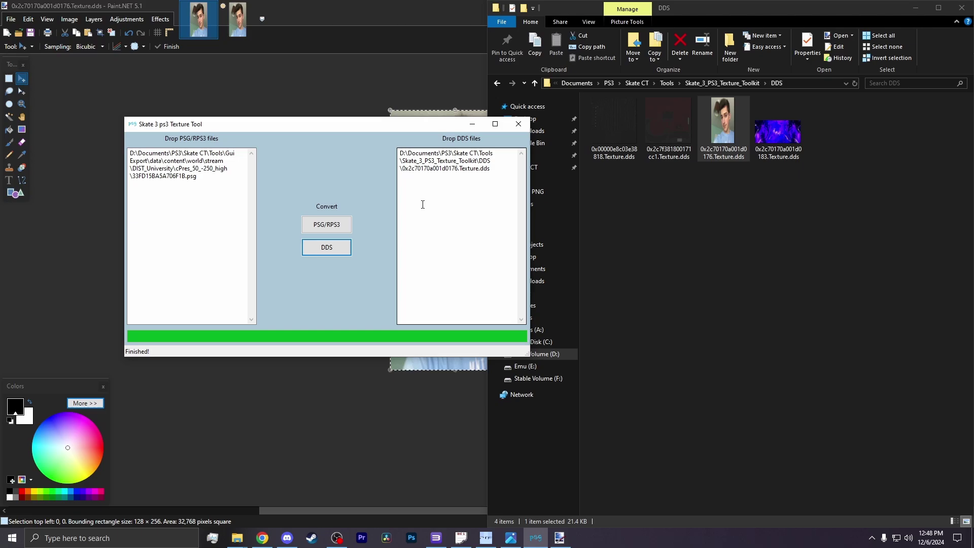
{"action": "left_click", "coordinate": [721, 83]}
{"action": "double_click", "coordinate": [635, 138]}
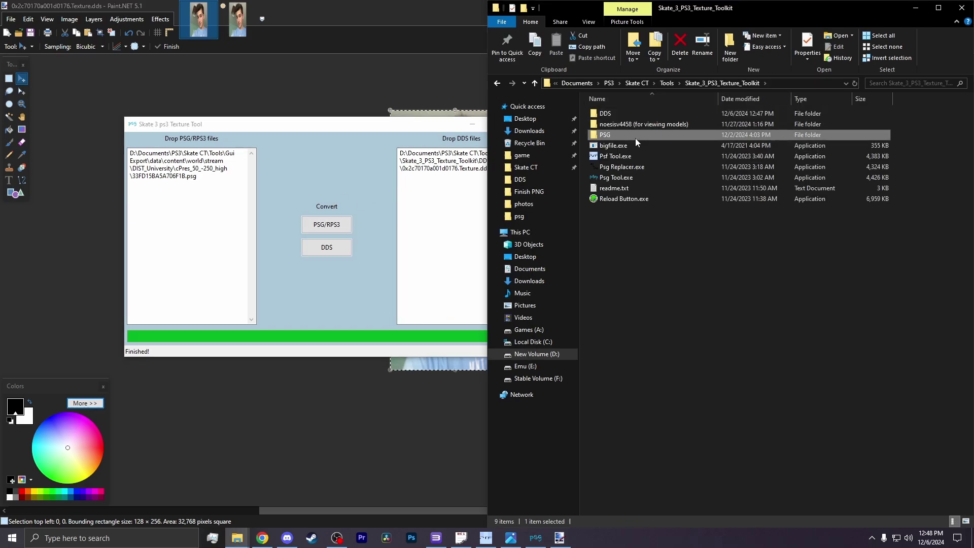
{"action": "double_click", "coordinate": [643, 114]}
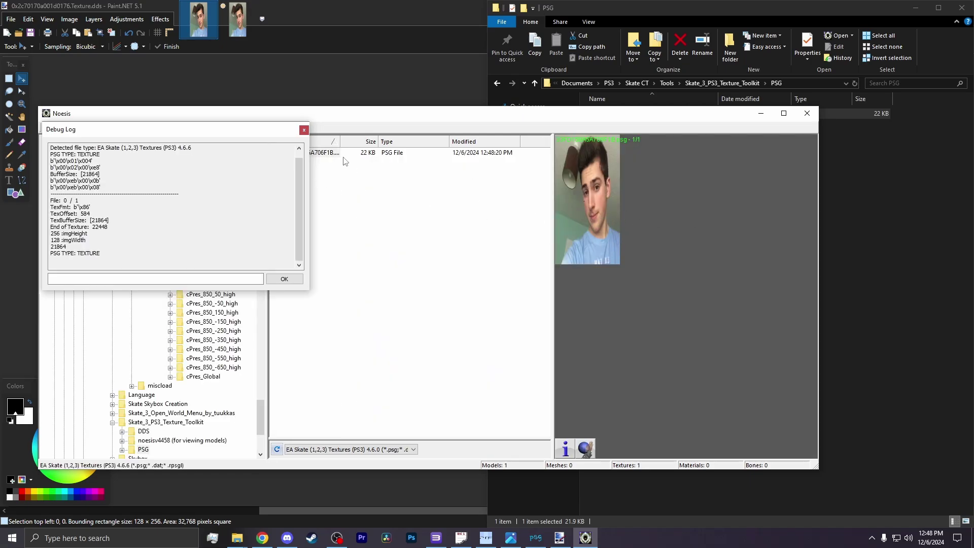
- Move the new 33FD15BA5A706F1B.psg from the PSG folder into cPres_50_-250_high, replacing the original file
{"action": "mouse_move", "coordinate": [632, 114]}
{"action": "left_mouse_down"}
{"action": "mouse_move", "coordinate": [635, 126]}
{"action": "mouse_move", "coordinate": [301, 221]}
{"action": "mouse_move", "coordinate": [232, 228]}
{"action": "left_mouse_up"}
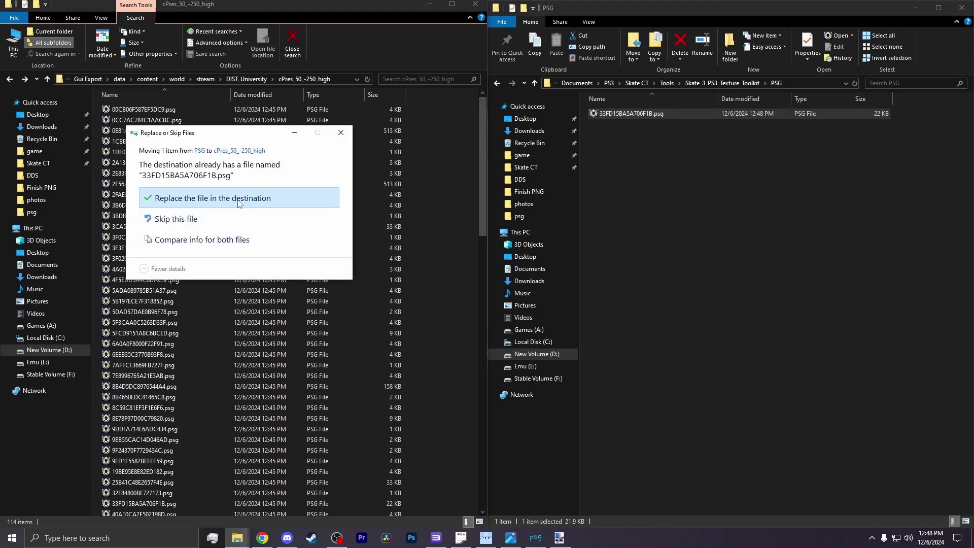
{"action": "left_click", "coordinate": [239, 204]}
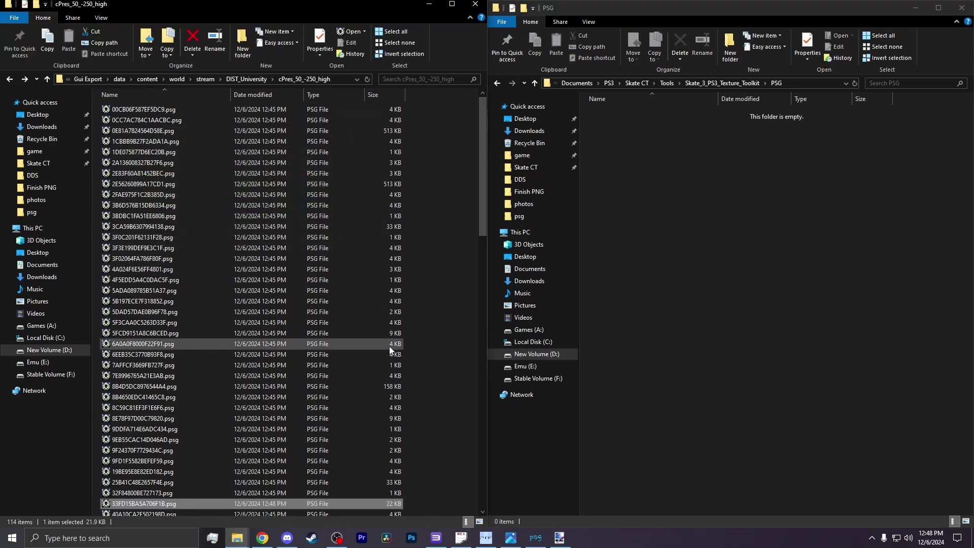
- Pack all extracted cPres folders in DIST_University back into PSF files with the Skate 3 PSF Tool, and delete the extracted folders
{"action": "key", "text": "alt+Up"}
{"action": "left_click", "coordinate": [189, 223], "text": "shift"}
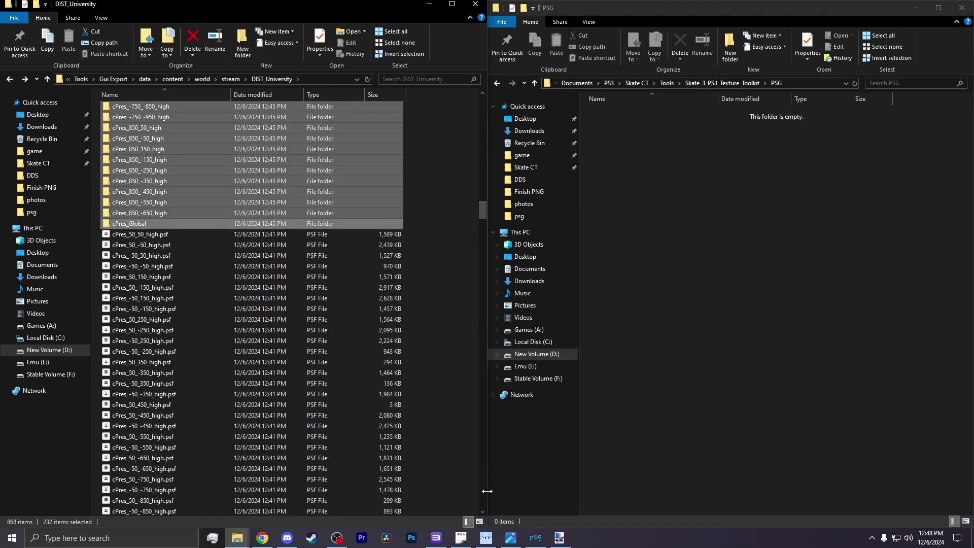
{"action": "left_click", "coordinate": [486, 537]}
{"action": "left_click_drag", "start_coordinate": [213, 213], "coordinate": [812, 229]}
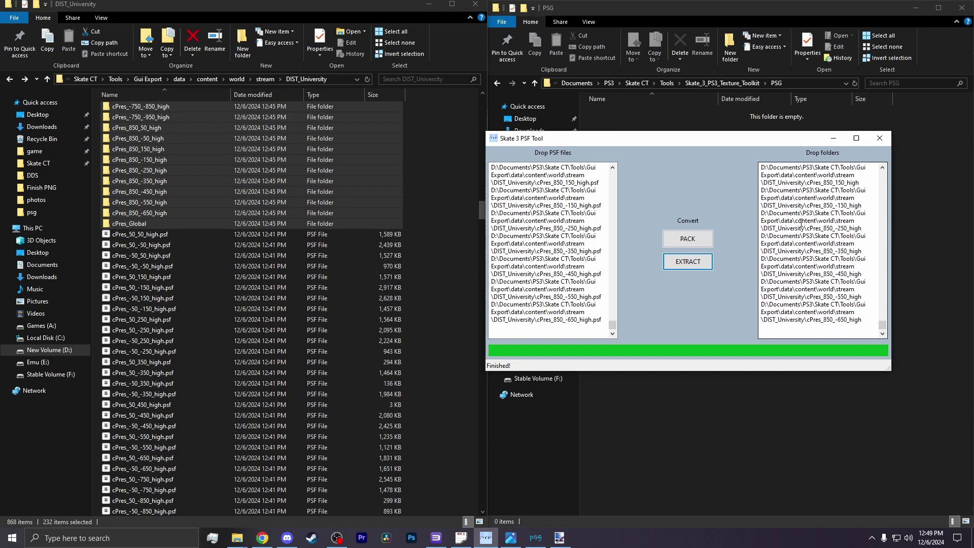
{"action": "left_click", "coordinate": [684, 242]}
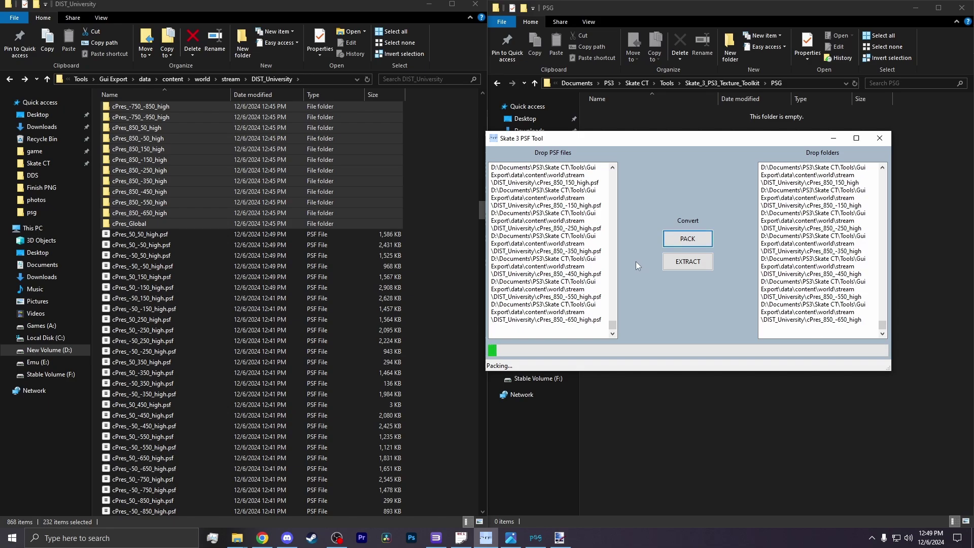
{"action": "key", "text": "Delete"}
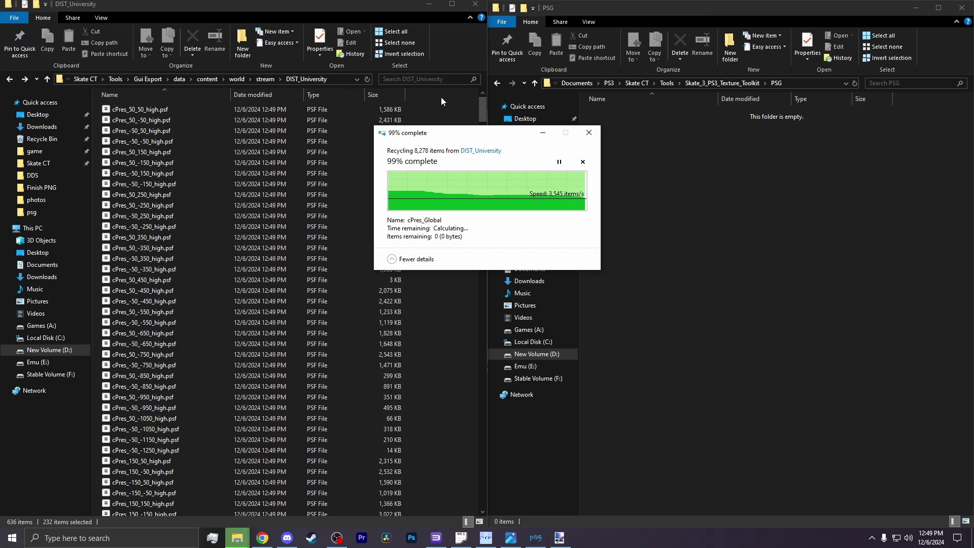
- Copy the DIST_University folder from the export's stream folder into PS3_GAME\USRDIR\data\content\world\stream of Skate_3_BLUS Modded
{"action": "left_click", "coordinate": [265, 79]}
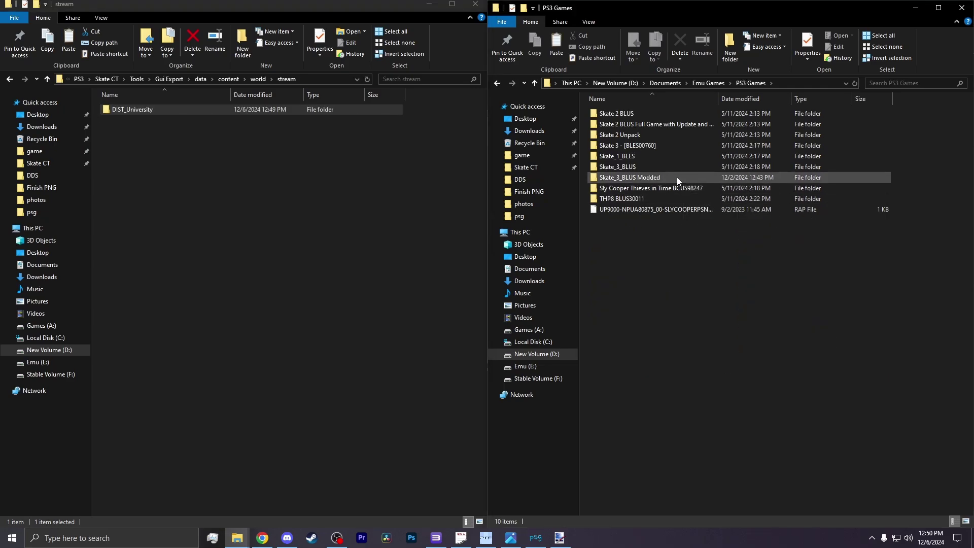
{"action": "double_click", "coordinate": [675, 178]}
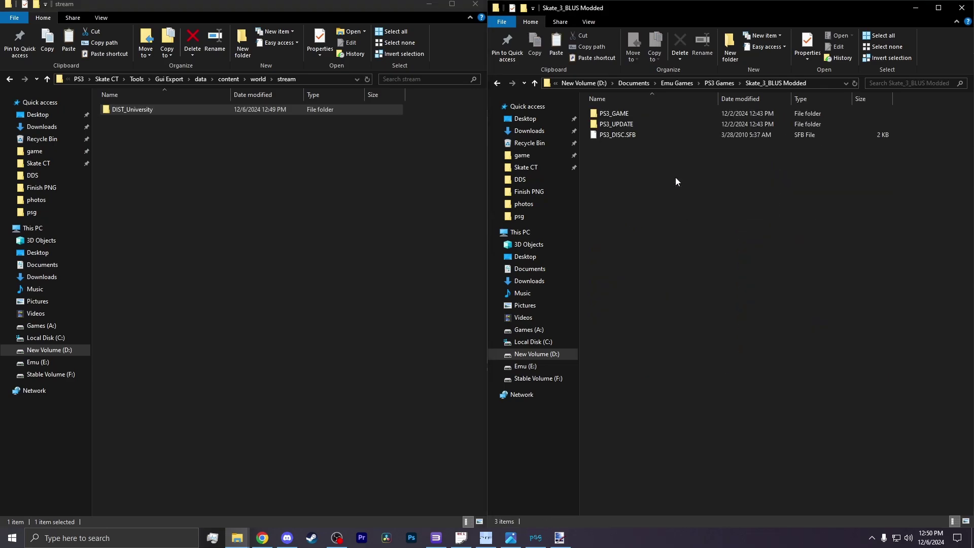
{"action": "double_click", "coordinate": [649, 112]}
{"action": "double_click", "coordinate": [654, 134]}
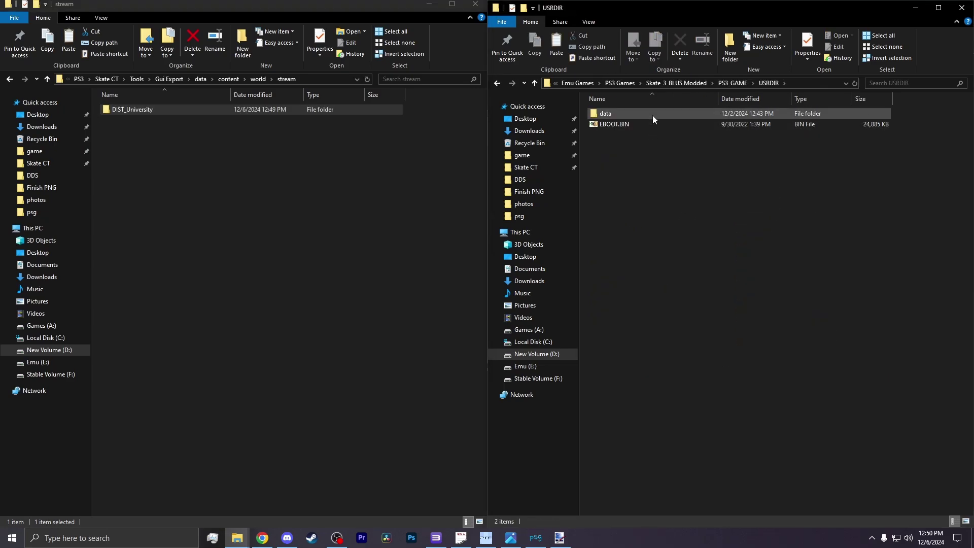
{"action": "double_click", "coordinate": [653, 114]}
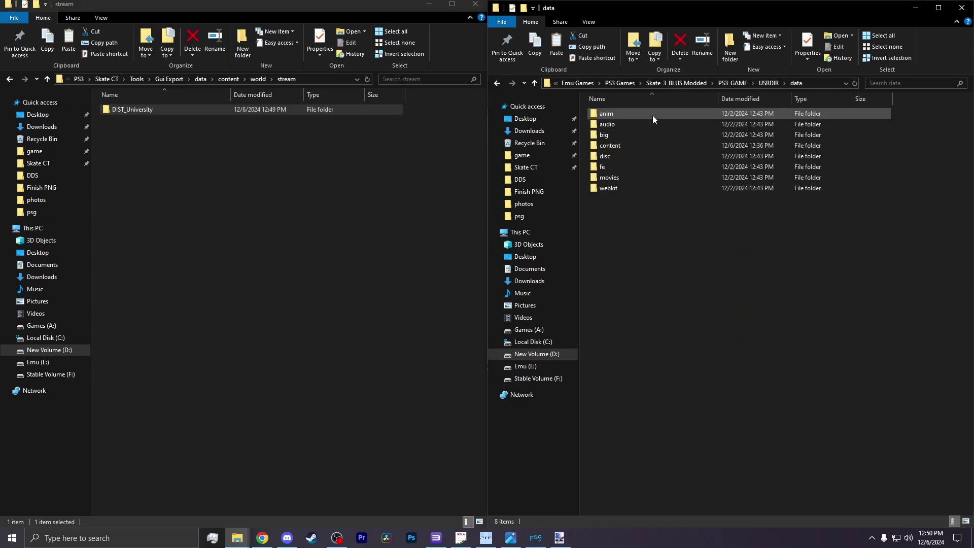
{"action": "double_click", "coordinate": [659, 146]}
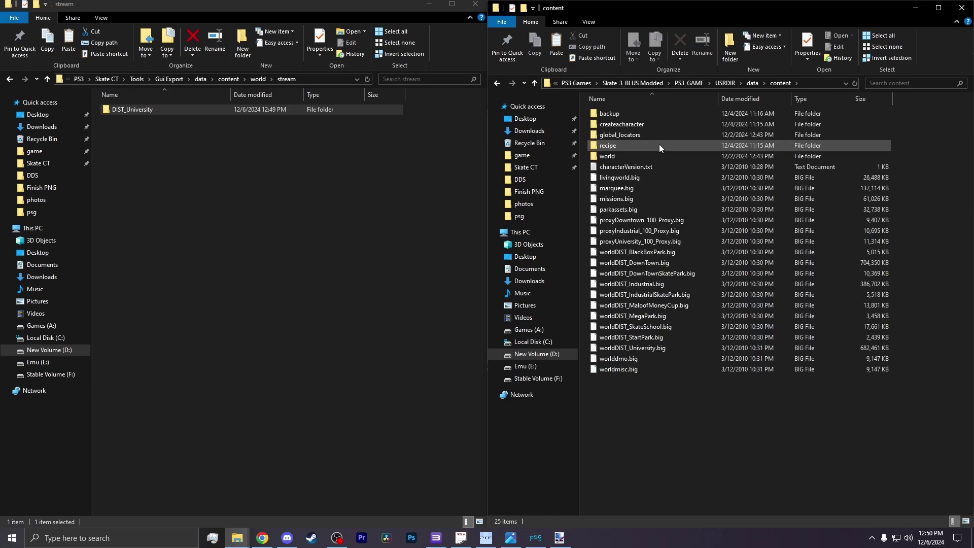
{"action": "double_click", "coordinate": [630, 157]}
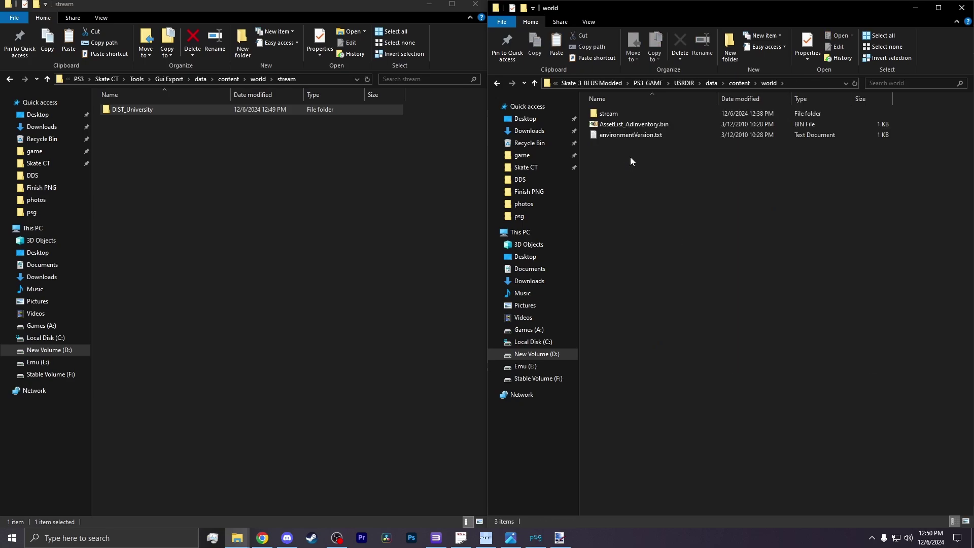
{"action": "double_click", "coordinate": [636, 115]}
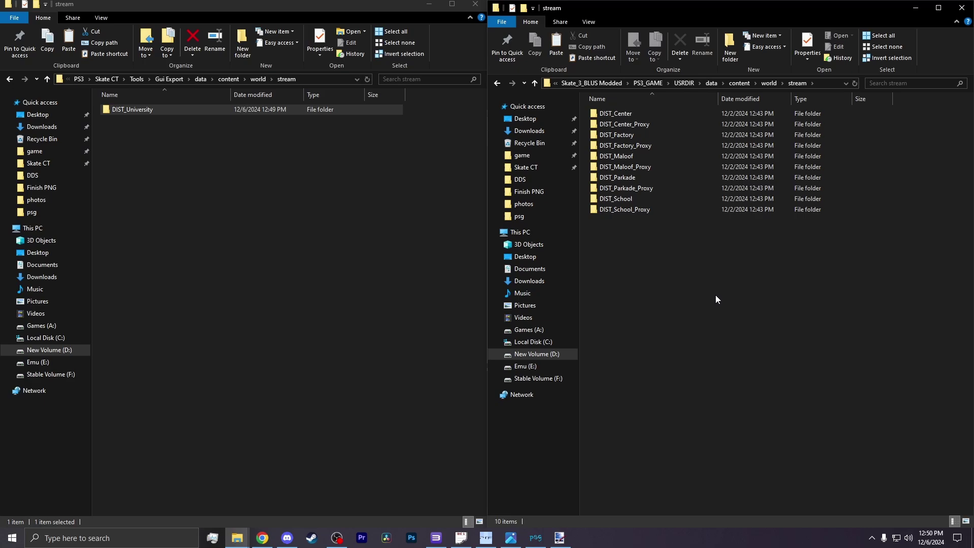
{"action": "key", "text": "ctrl+v"}
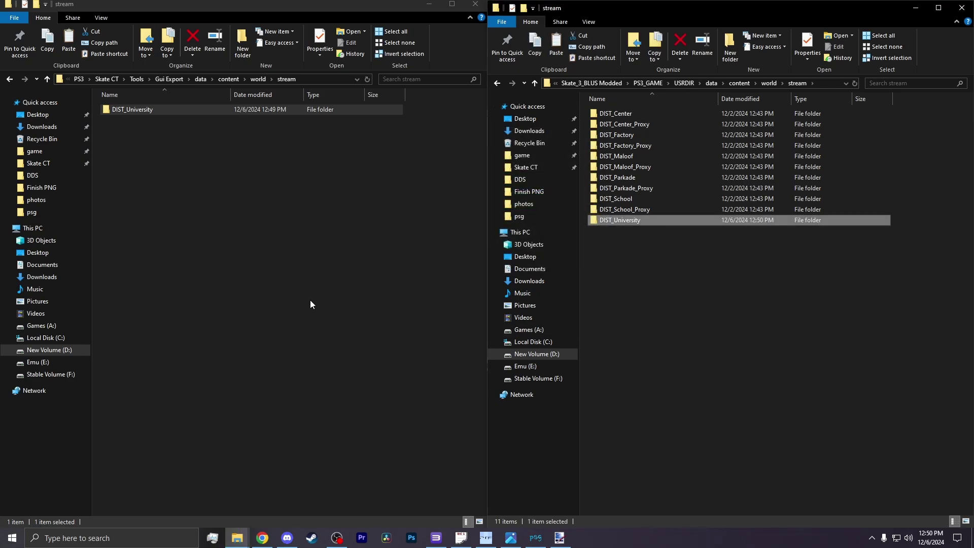
{"action": "left_click", "coordinate": [310, 310]}
- Return to the data folder of Skate_3_BLUS Modded and open its content folder
{"action": "left_click", "coordinate": [712, 83]}
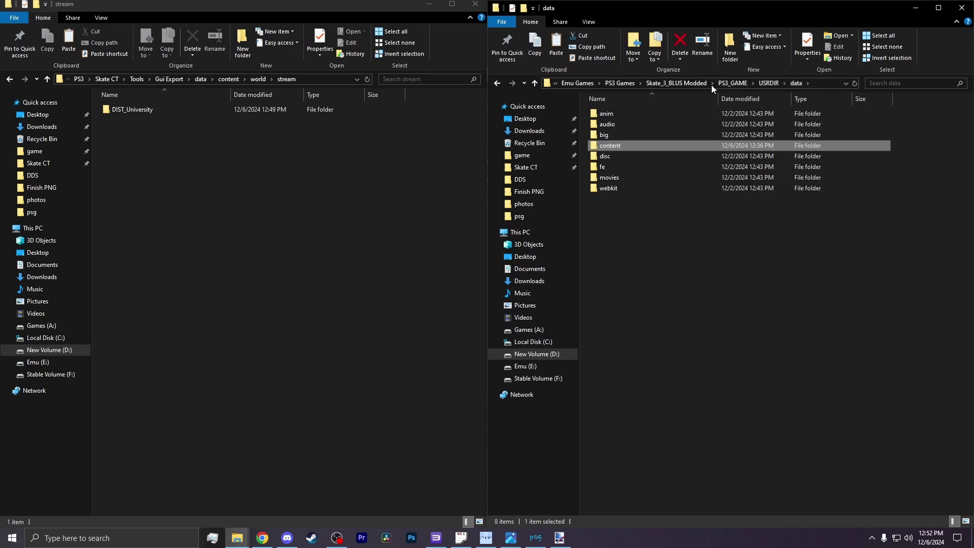
{"action": "double_click", "coordinate": [659, 147]}
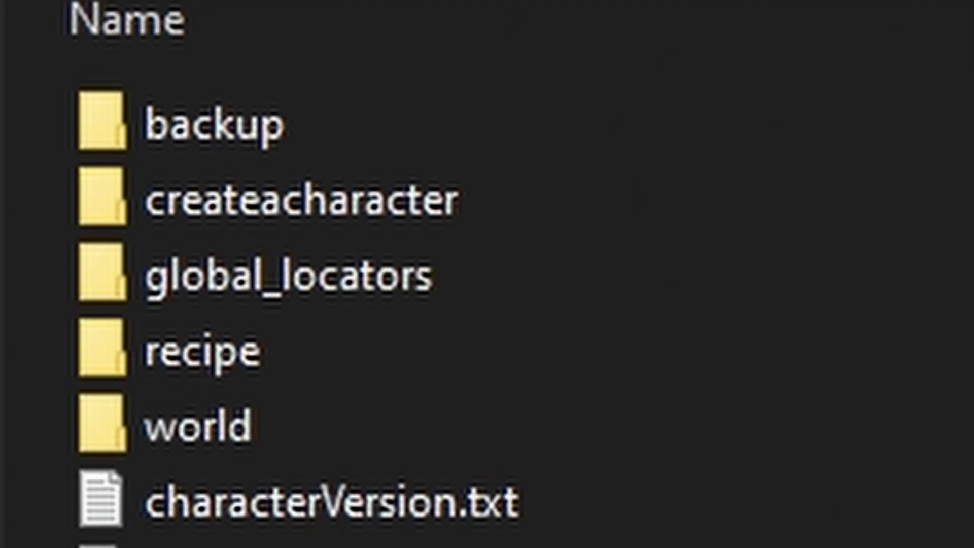
{"action": "left_click_drag", "start_coordinate": [304, 524], "coordinate": [278, 46]}
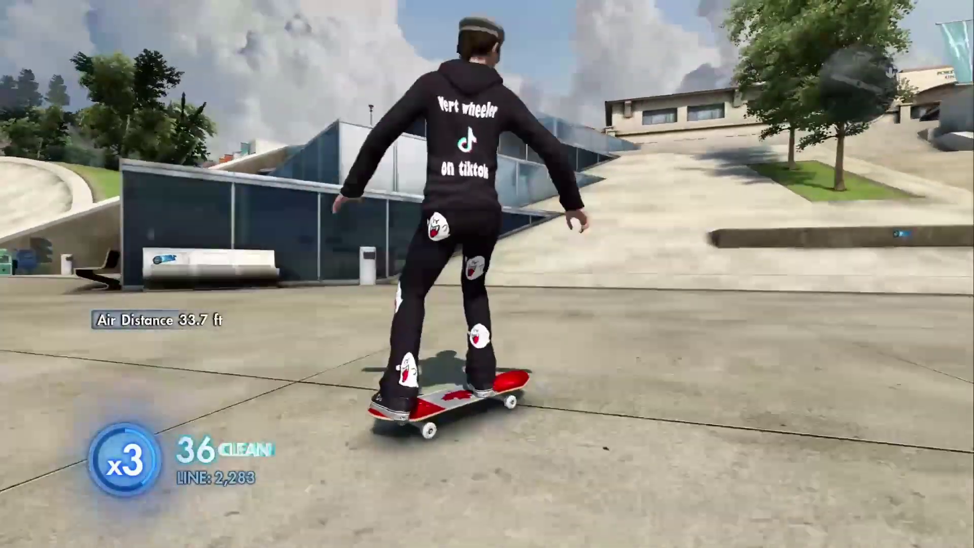
- Launch Reload Button.exe from the Skate_3_PS3_Texture_Toolkit folder while the game is running near the poster
{"action": "key", "text": "w"}
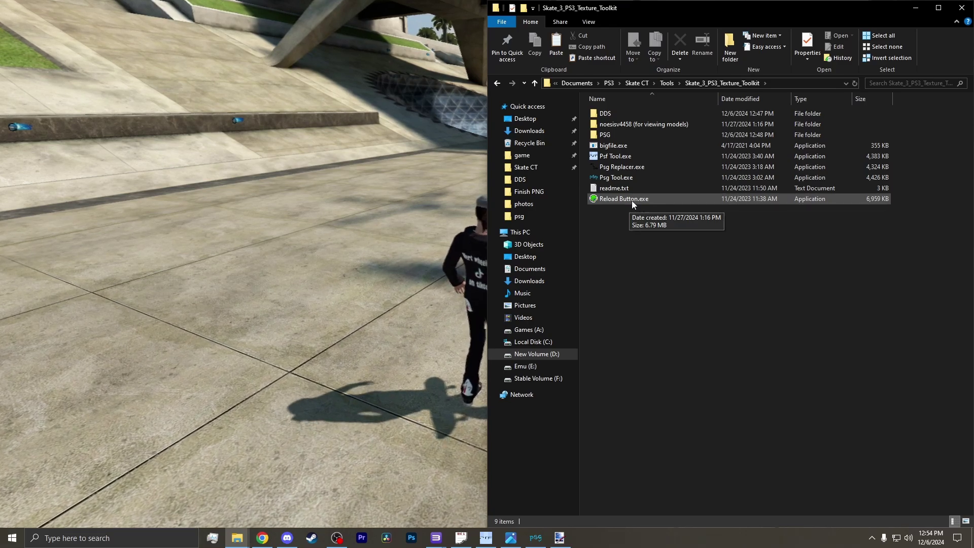
{"action": "double_click", "coordinate": [632, 199]}
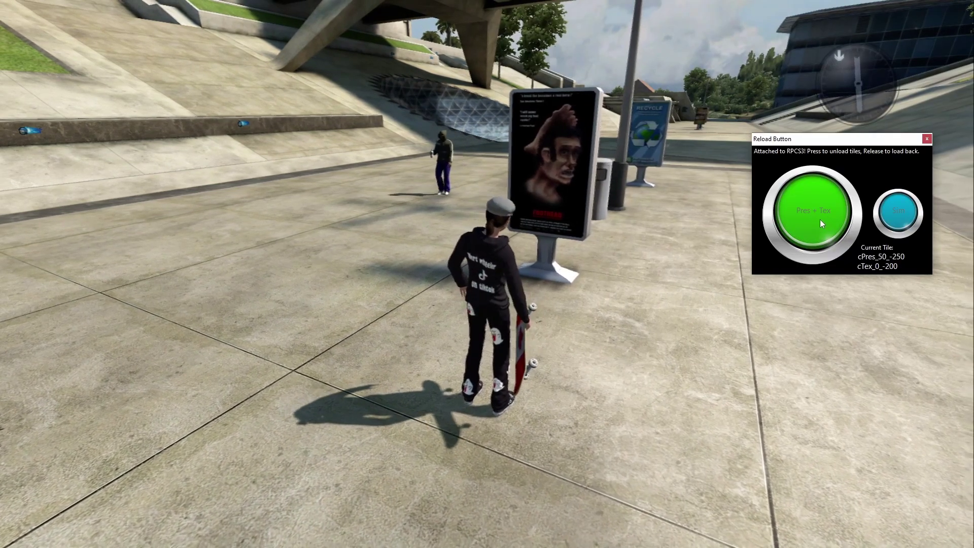